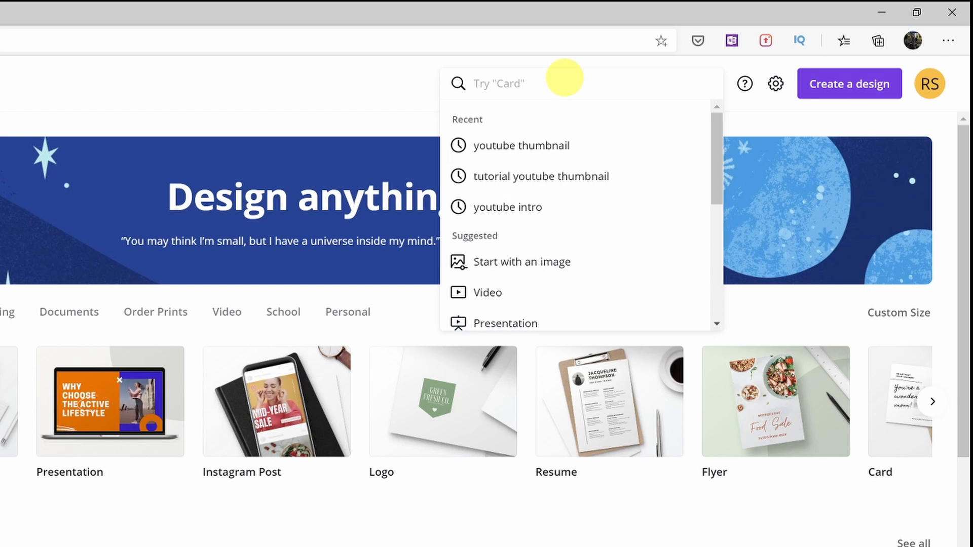
Search for "youtube thumb" and choose the YouTube Thumbnail design type
type("you")
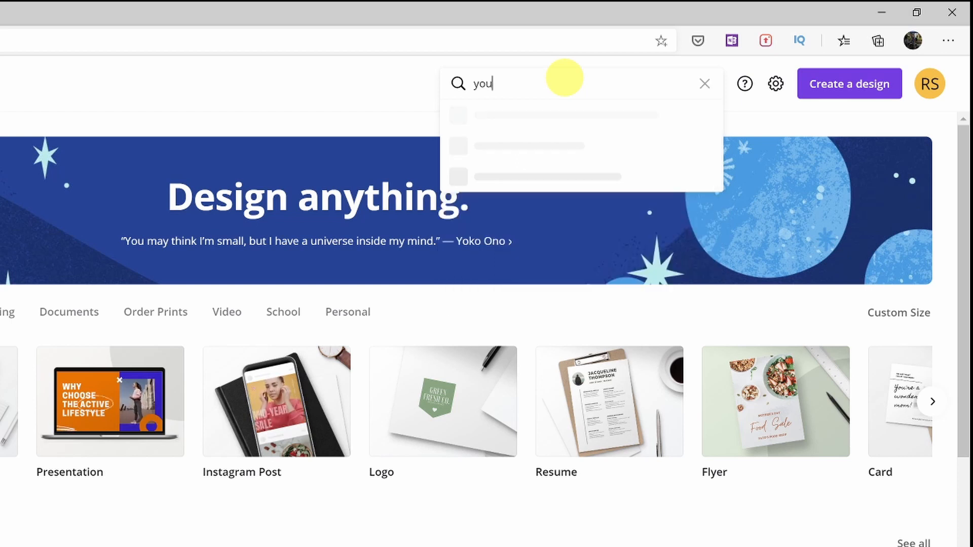
type("tube thumb")
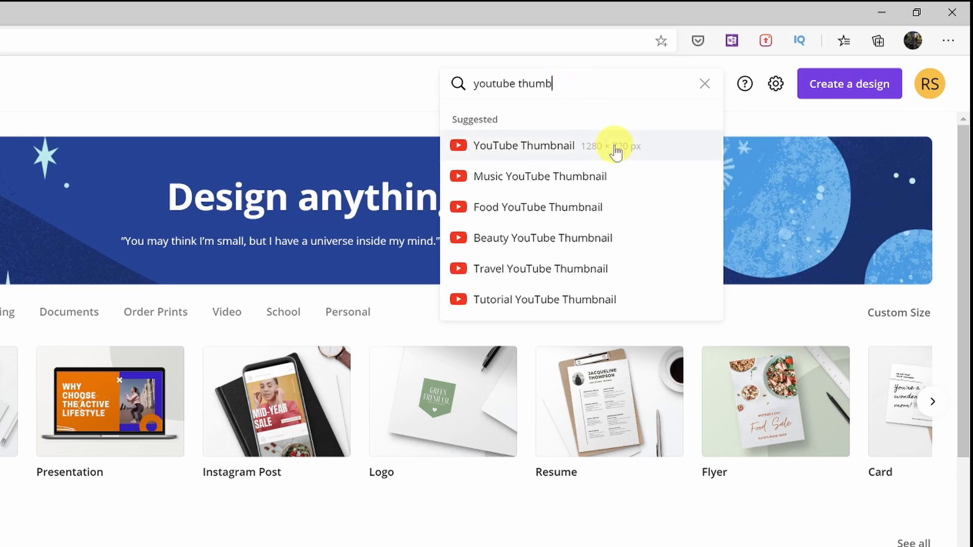
left_click(675, 152)
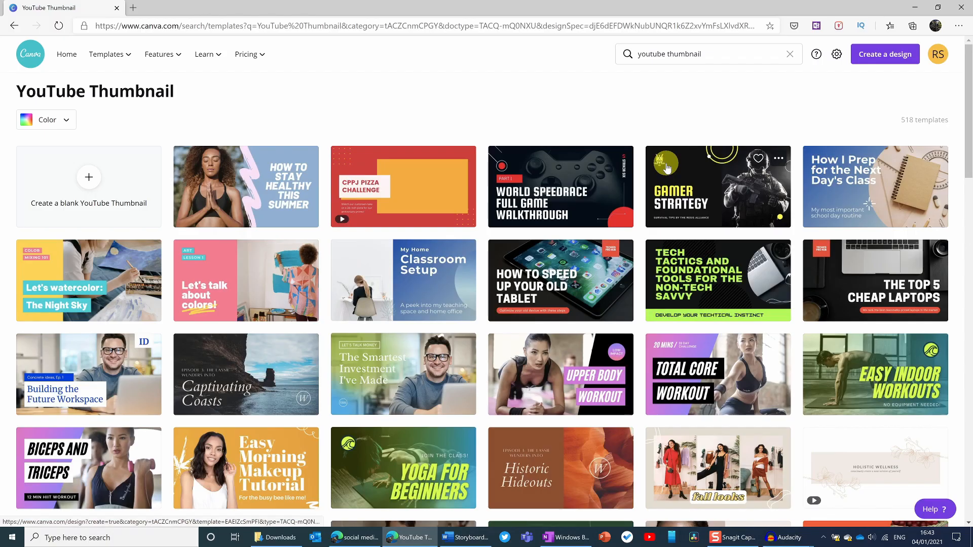
Look through the available YouTube Thumbnail templates for layout and style ideas
scroll(667, 169, "down", 8)
scroll(667, 168, "down", 20)
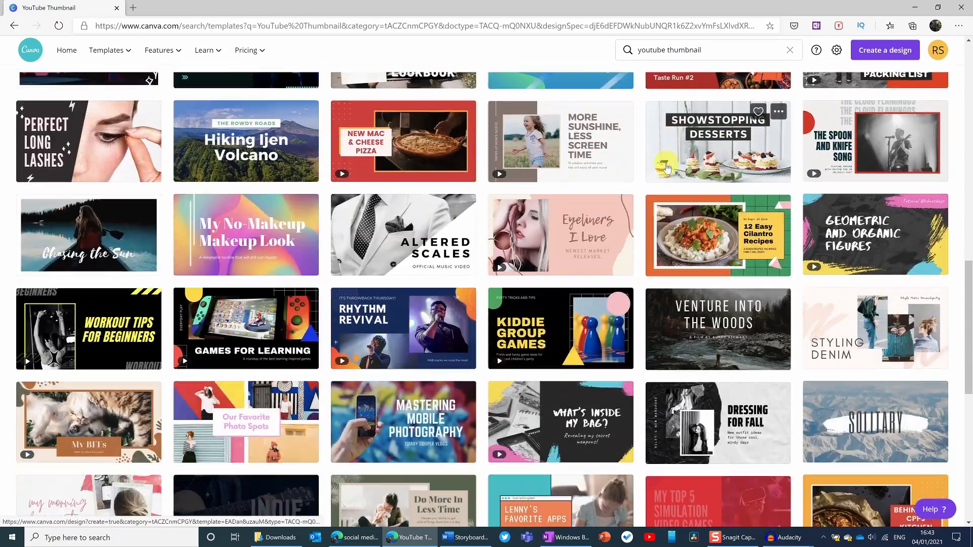
scroll(667, 168, "down", 7)
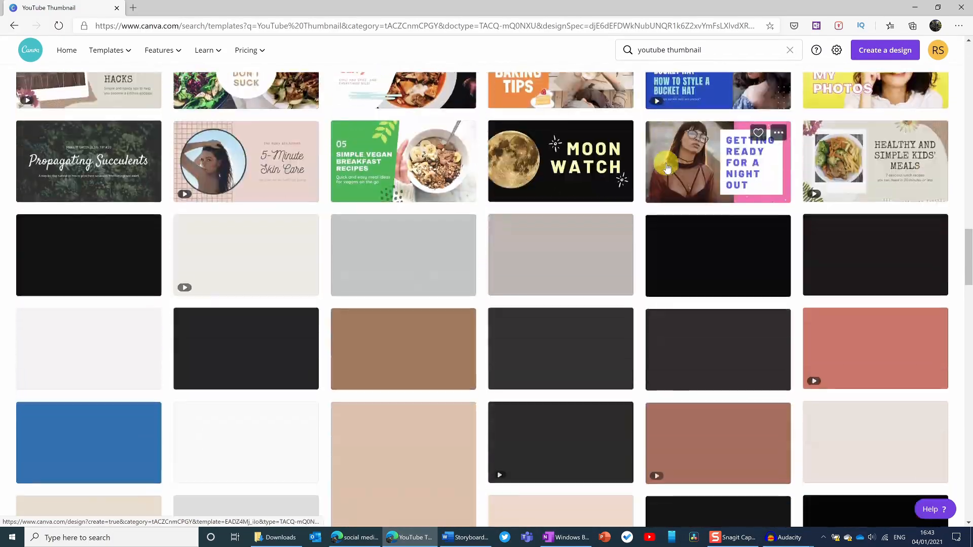
scroll(667, 168, "down", 6)
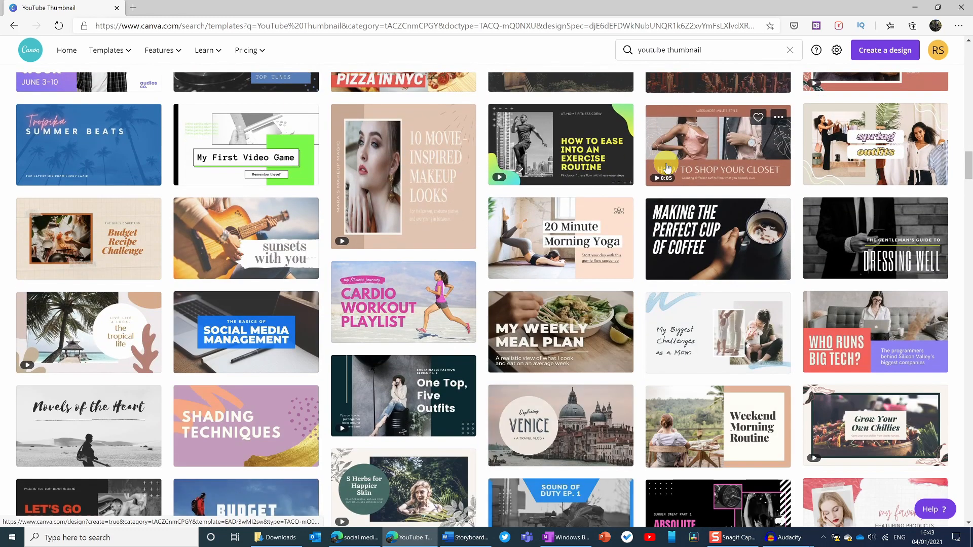
scroll(667, 169, "down", 4)
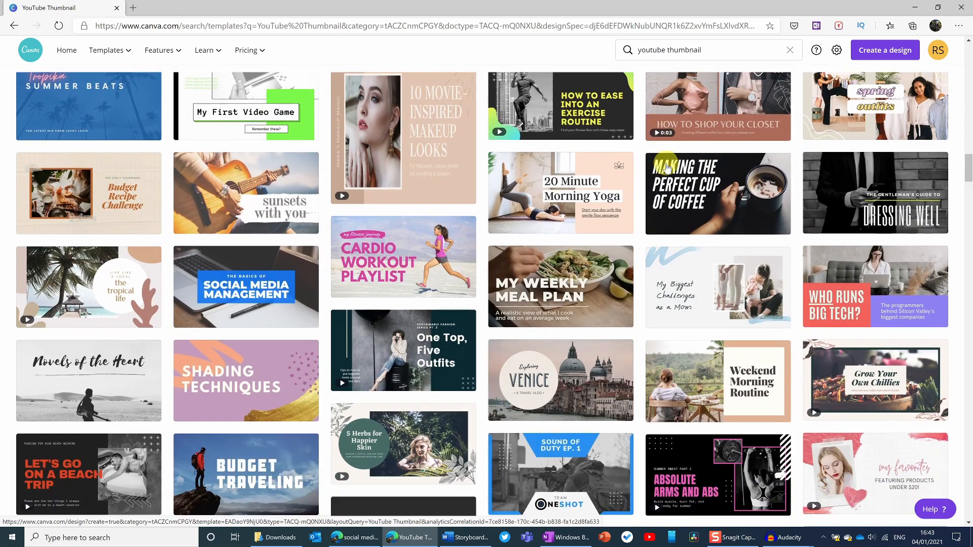
scroll(667, 168, "down", 6)
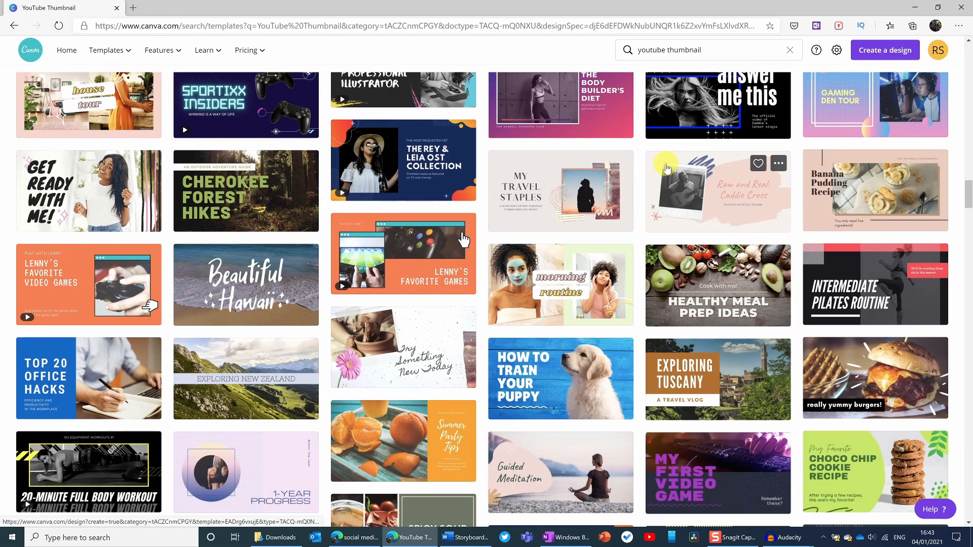
scroll(667, 169, "down", 11)
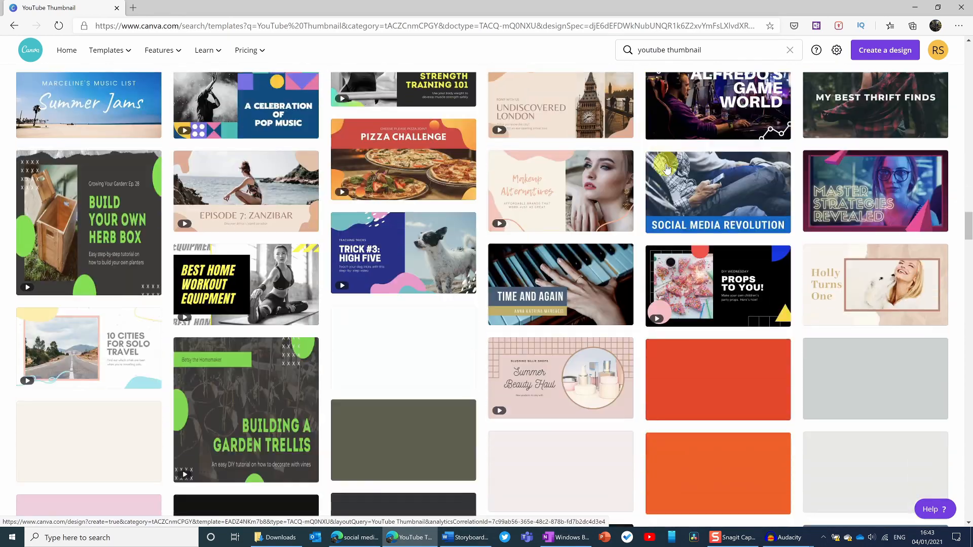
scroll(667, 168, "down", 6)
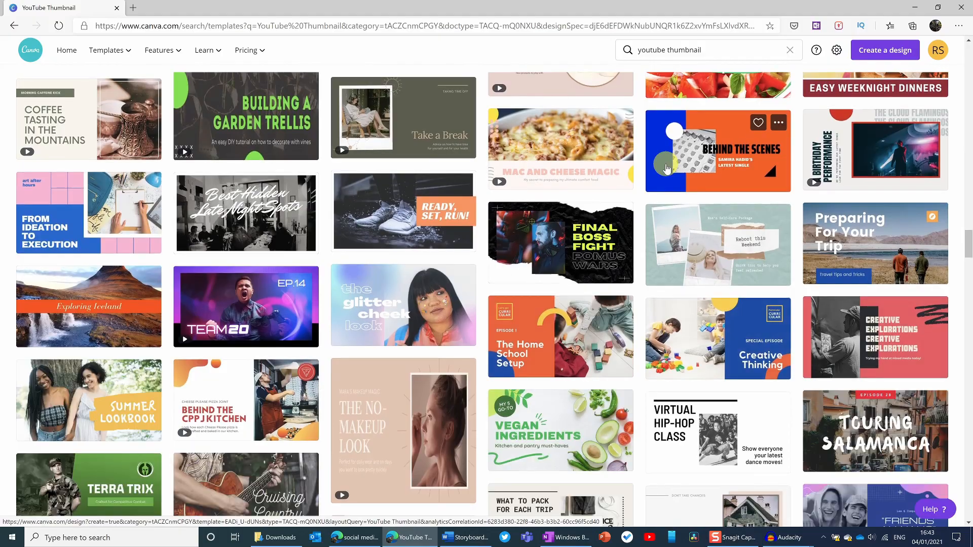
scroll(667, 169, "up", 20)
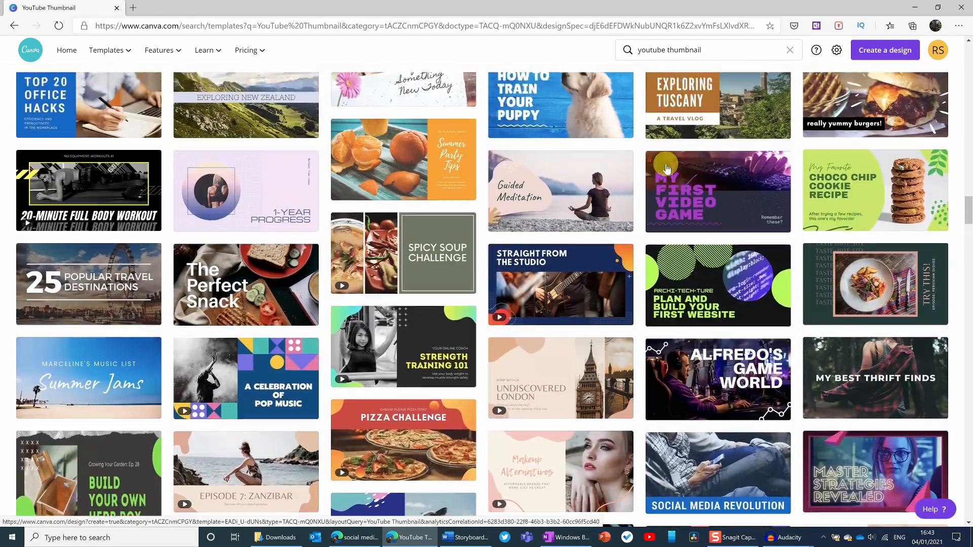
scroll(667, 167, "up", 15)
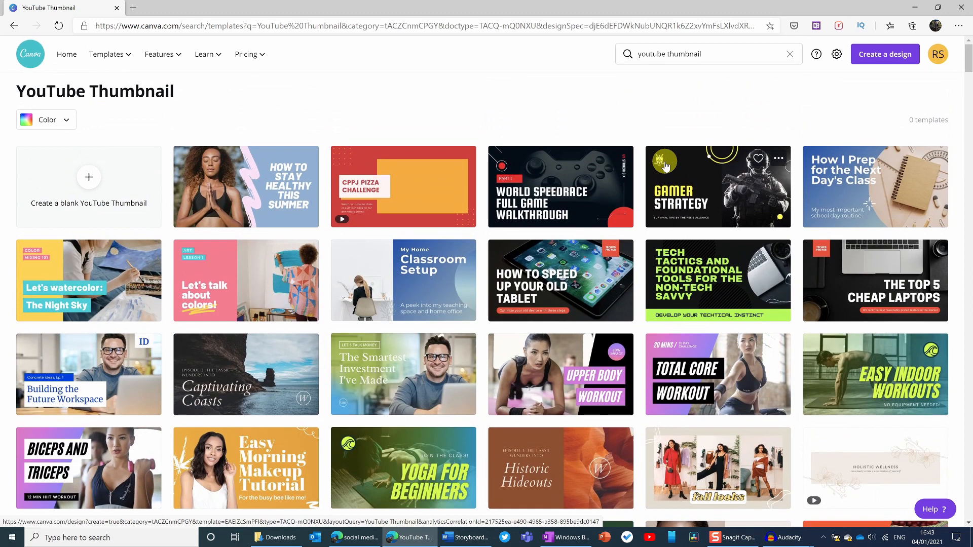
Create a blank YouTube Thumbnail design and open the collection of backgrounds
left_click(122, 179)
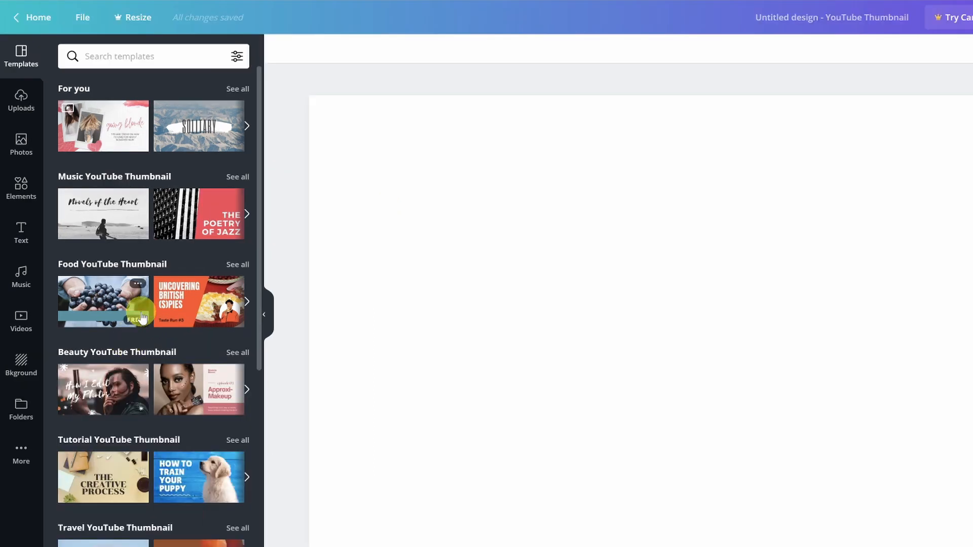
left_click(29, 371)
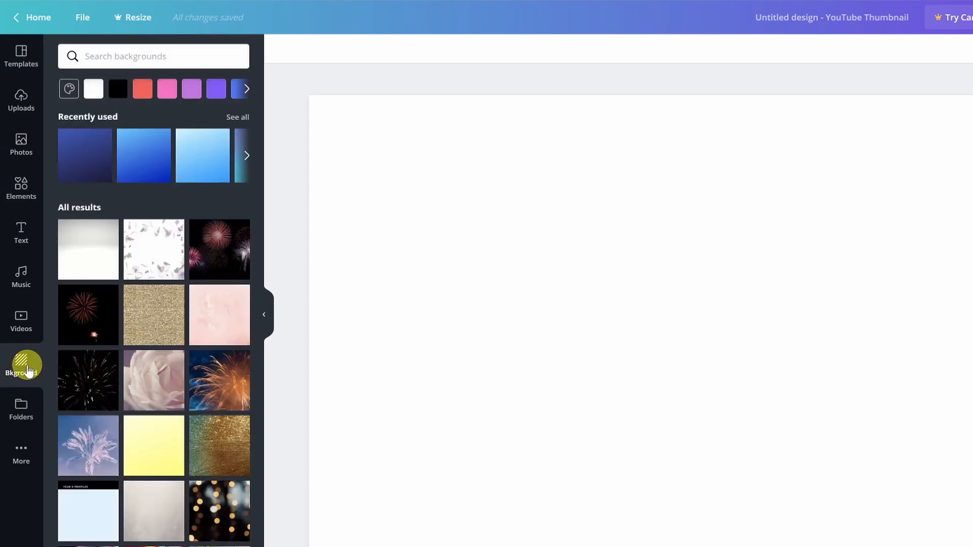
Try the white patterned, gold glitter and red bokeh lights backgrounds on the blank page
left_click(166, 267)
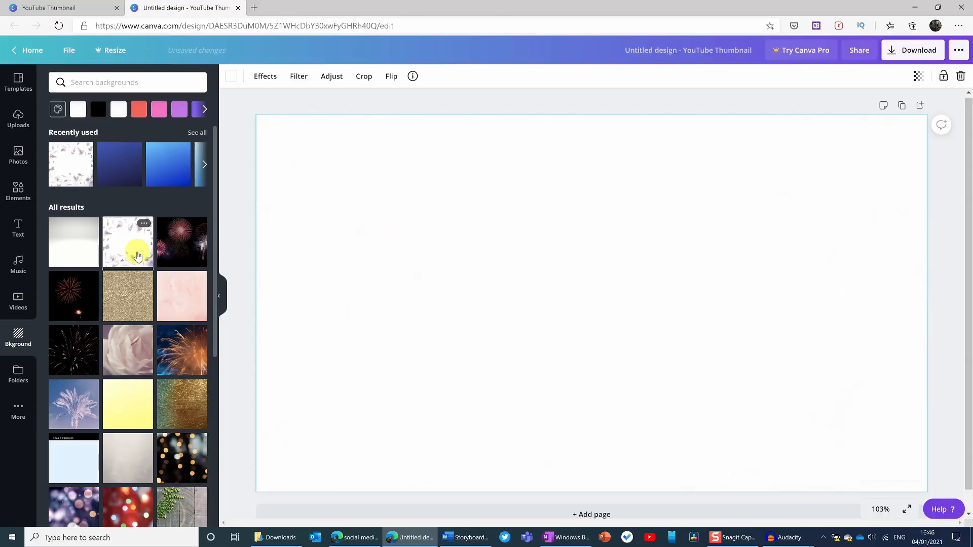
left_click(134, 299)
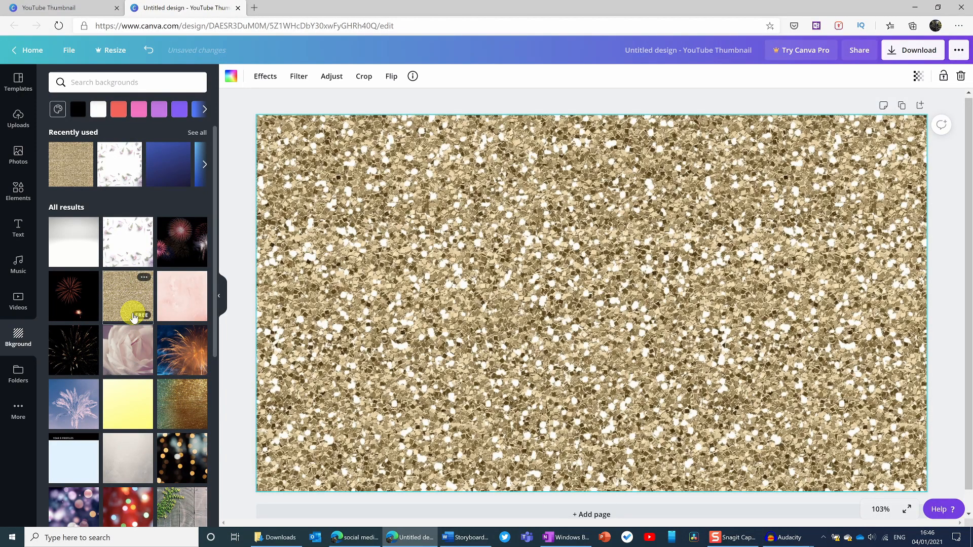
scroll(133, 318, "down", 6)
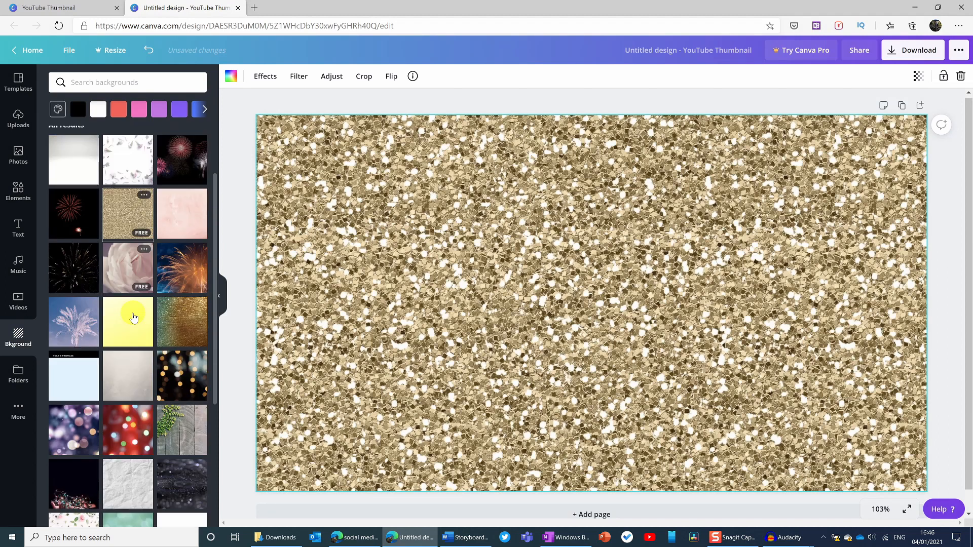
left_click(131, 217)
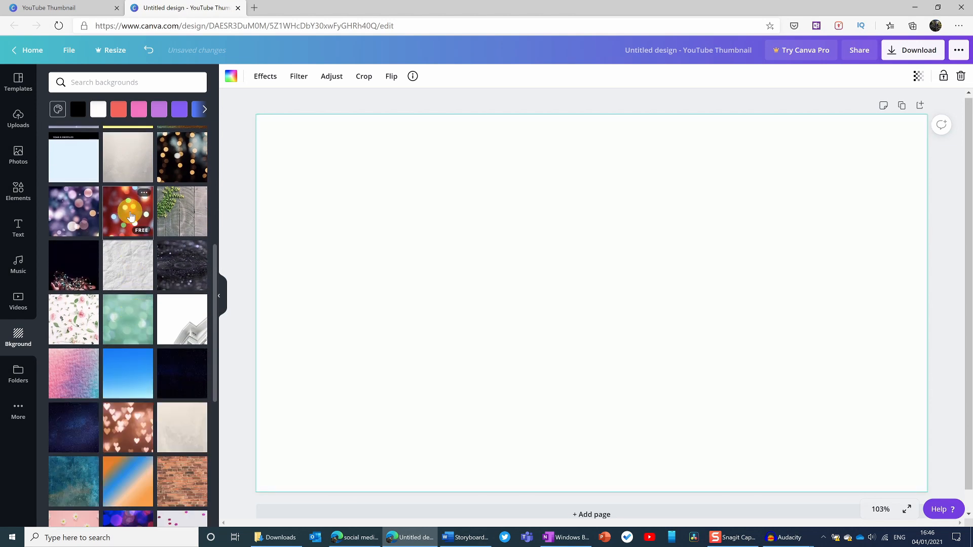
Find the free dark blue gradient in the background collection and apply it to the page
scroll(130, 218, "down", 8)
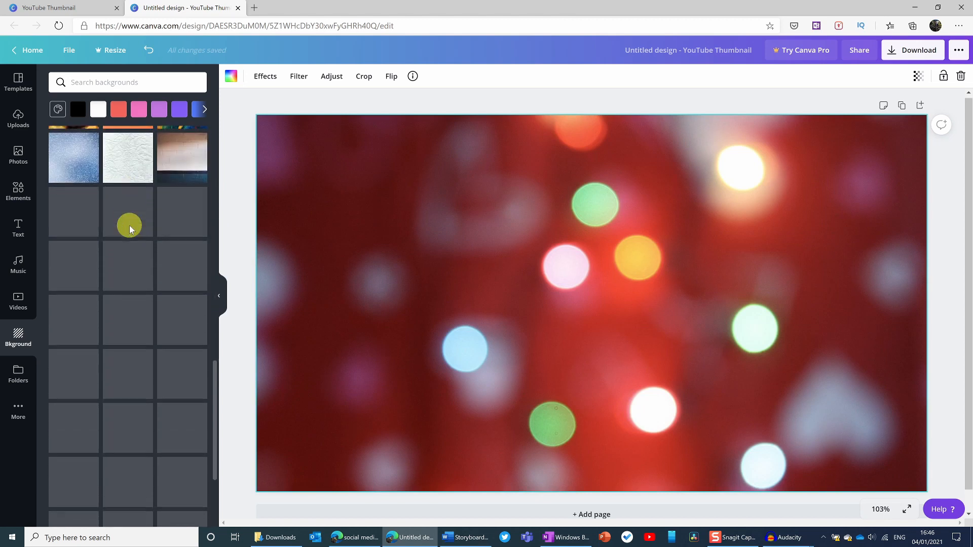
scroll(131, 229, "down", 2)
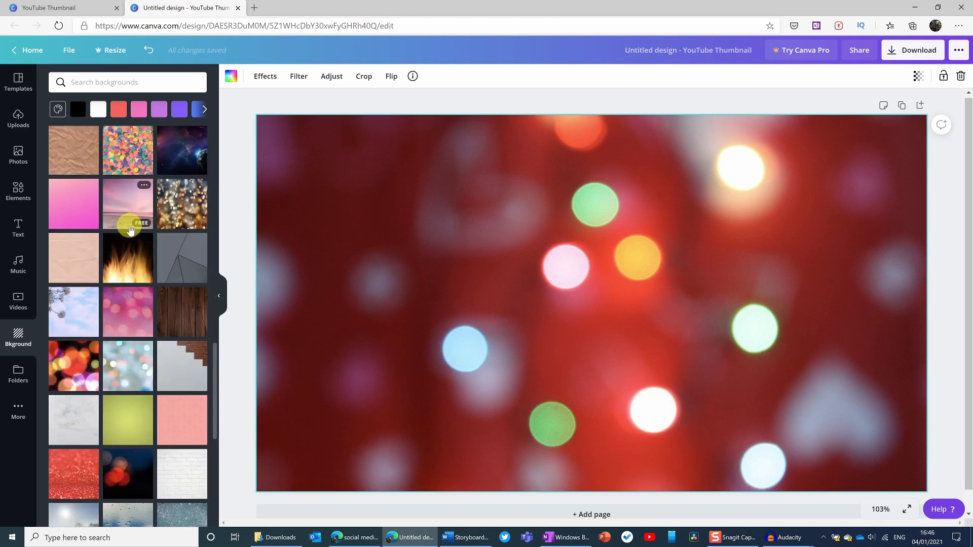
scroll(130, 229, "up", 10)
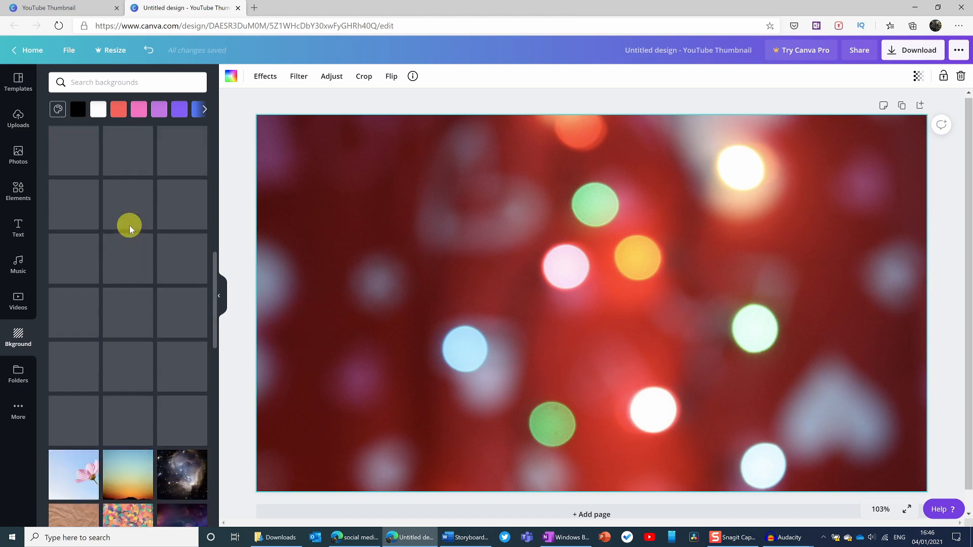
scroll(131, 229, "up", 2)
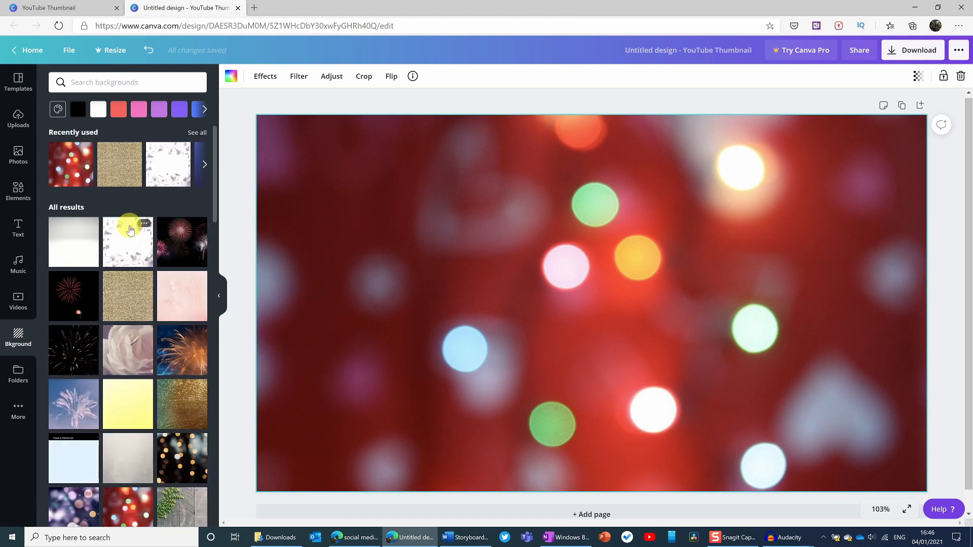
scroll(130, 229, "down", 10)
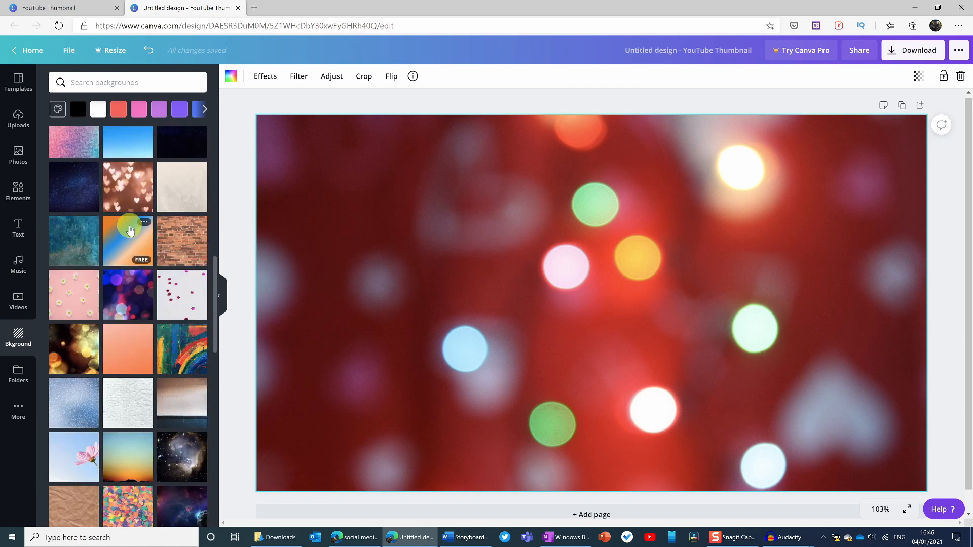
scroll(131, 229, "down", 10)
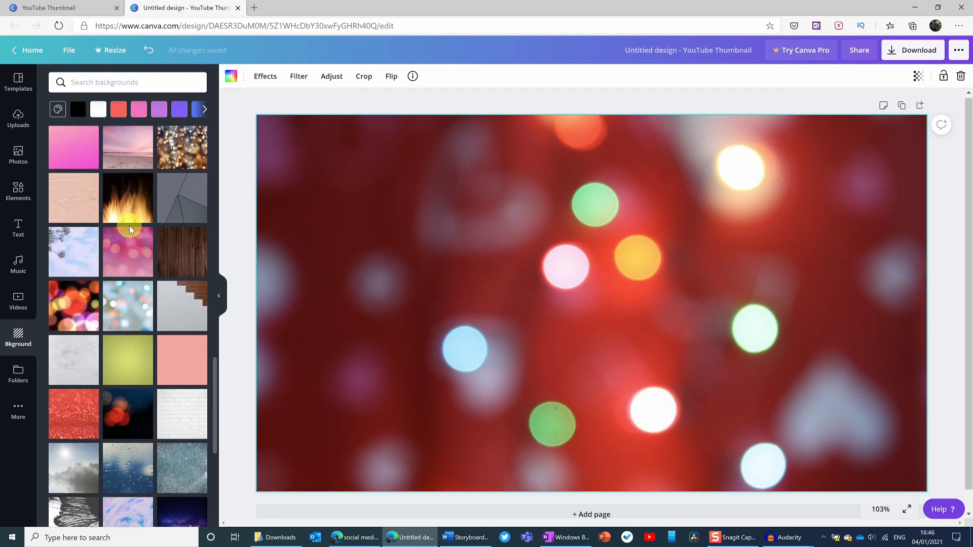
scroll(130, 229, "down", 4)
scroll(130, 229, "down", 5)
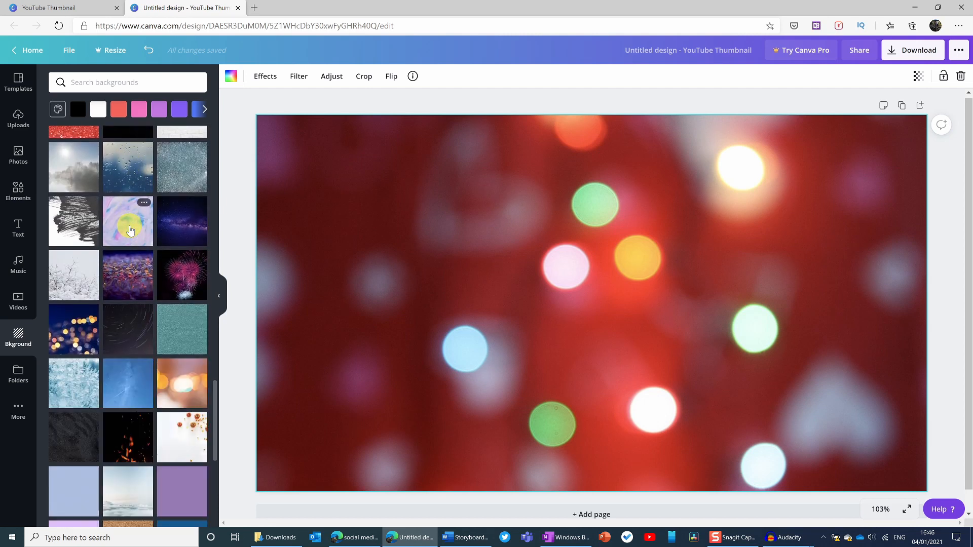
scroll(131, 229, "down", 2)
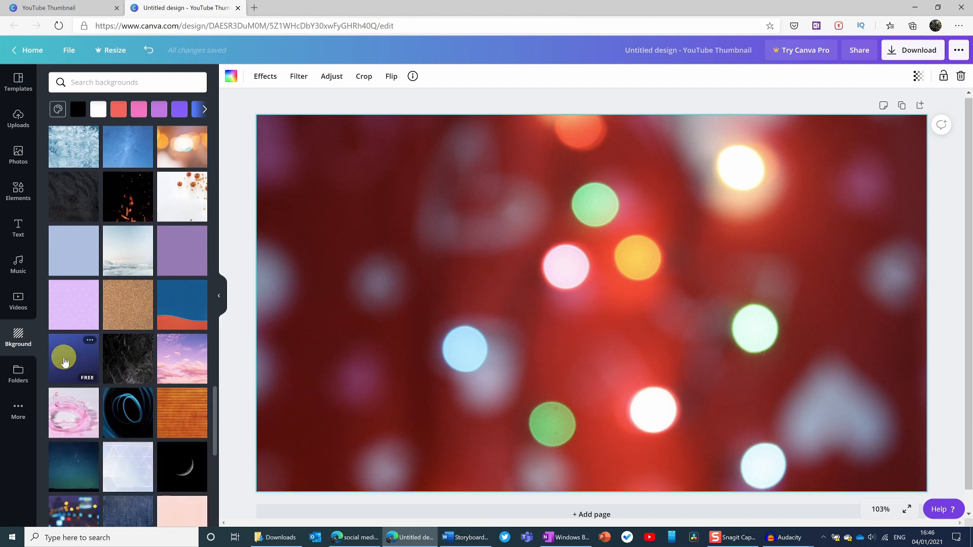
left_click(64, 361)
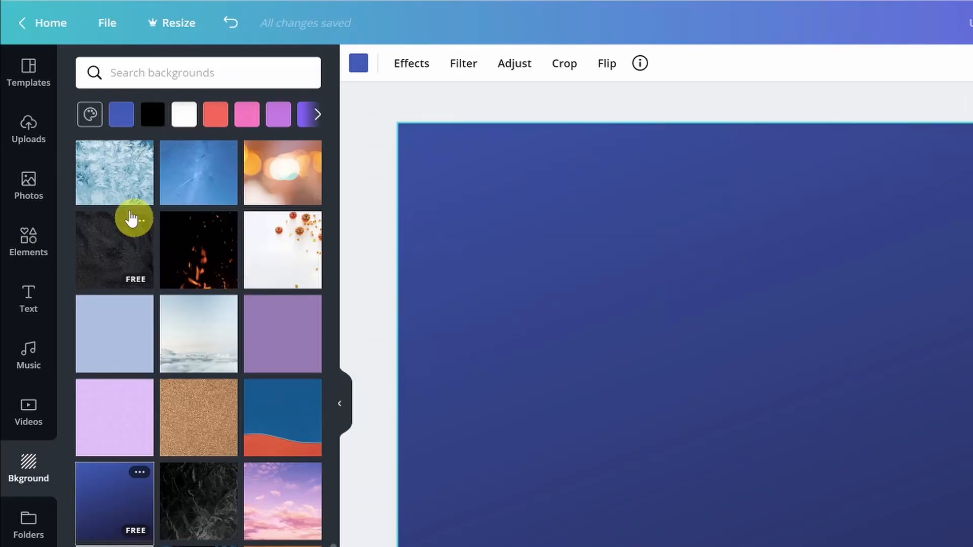
Open the uploaded images, check which sources media can be uploaded from, and return to the images
left_click(21, 127)
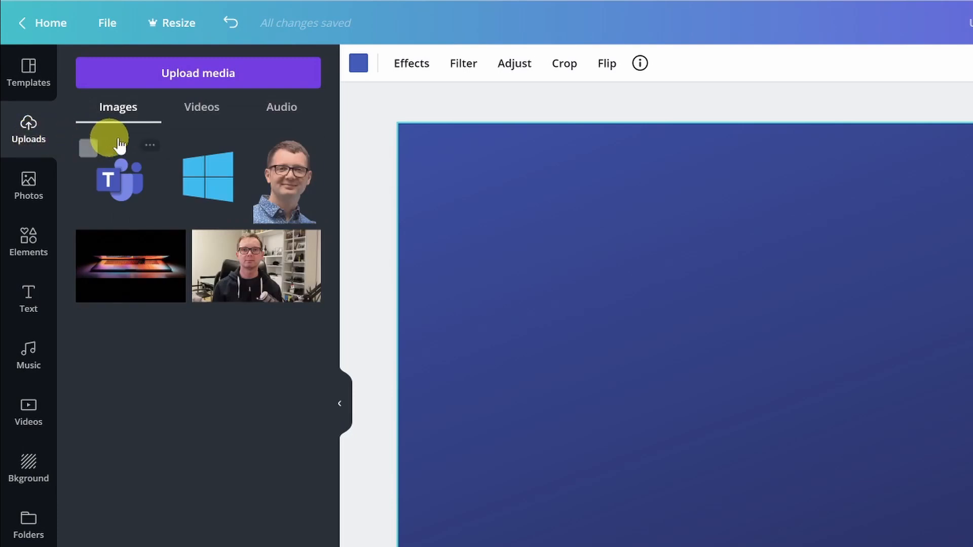
left_click(257, 74)
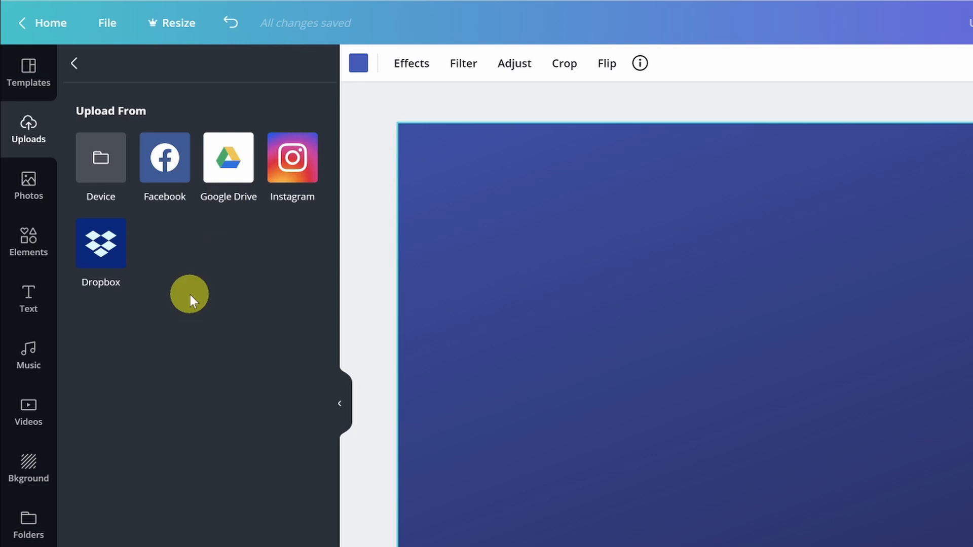
left_click(76, 64)
Place the uploaded cut-out portrait in the page's lower-left corner and enlarge it to almost the full page height
left_click_drag(300, 171, 422, 313)
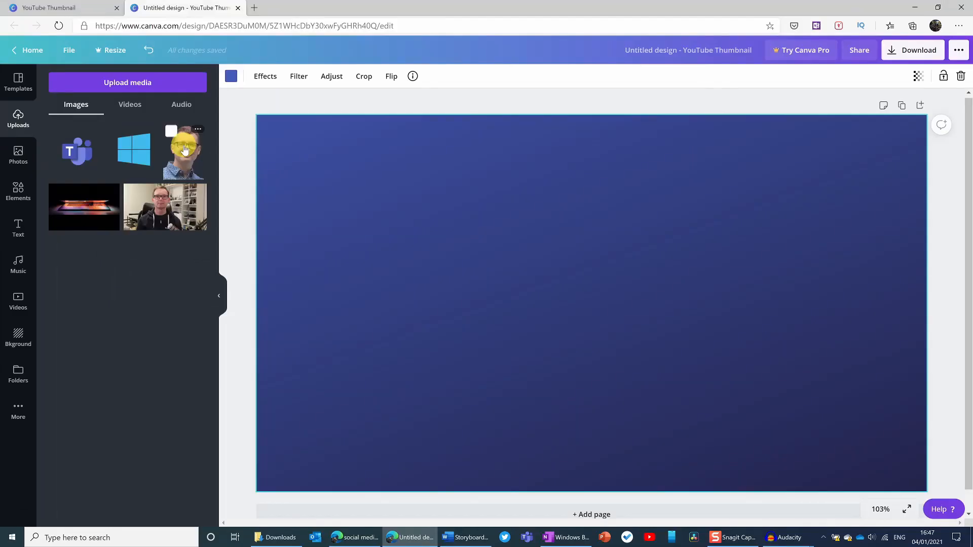
left_click_drag(272, 241, 397, 245)
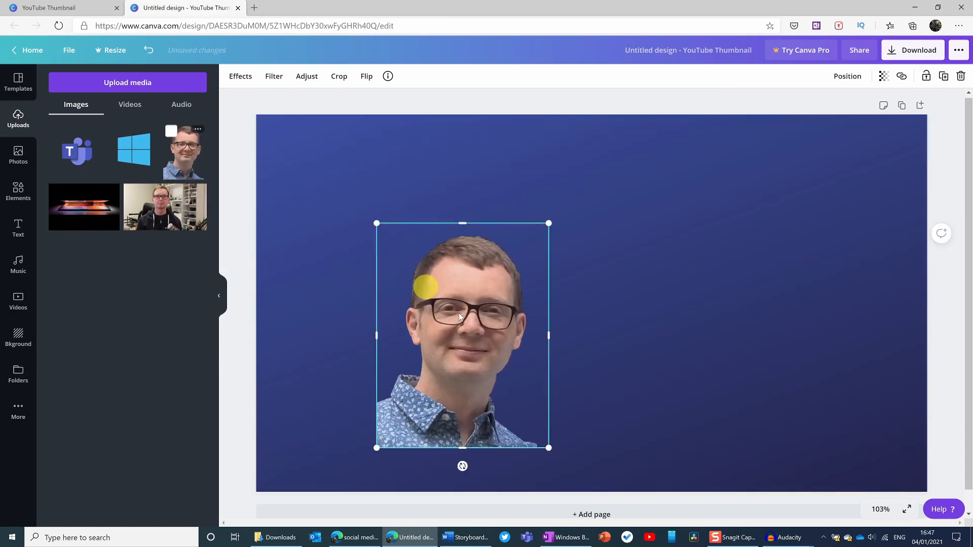
left_click_drag(500, 339, 370, 386)
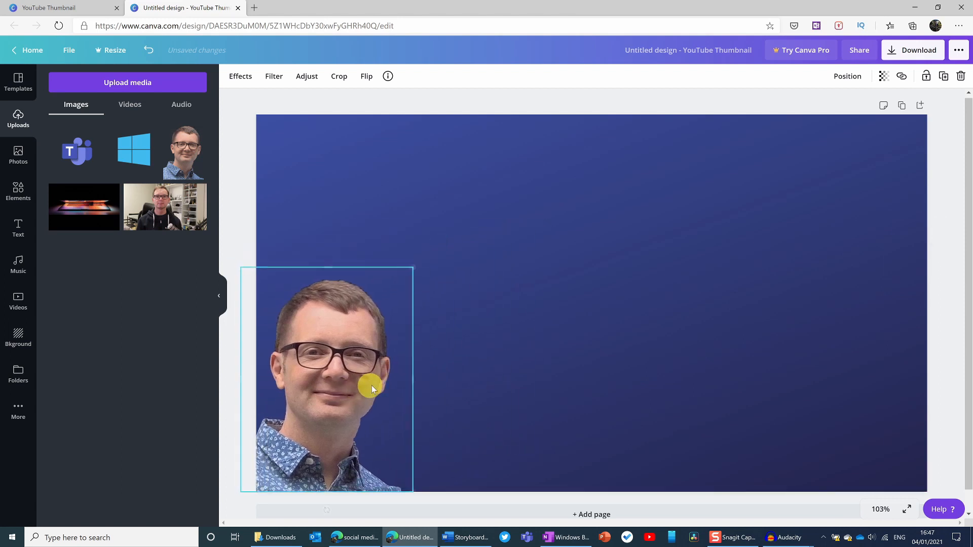
left_click_drag(414, 267, 520, 128)
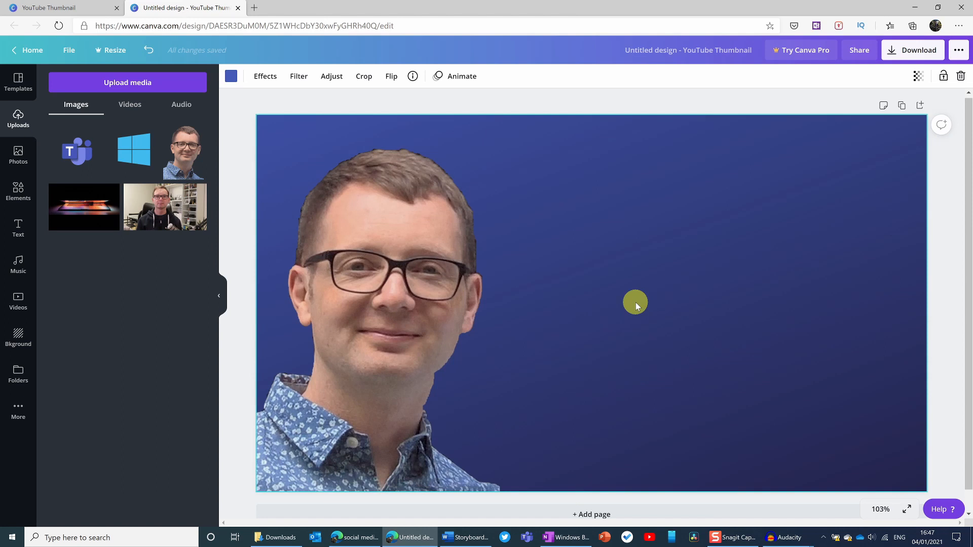
Look through the heading styles and ready-made font combinations in the text collection
left_click(19, 231)
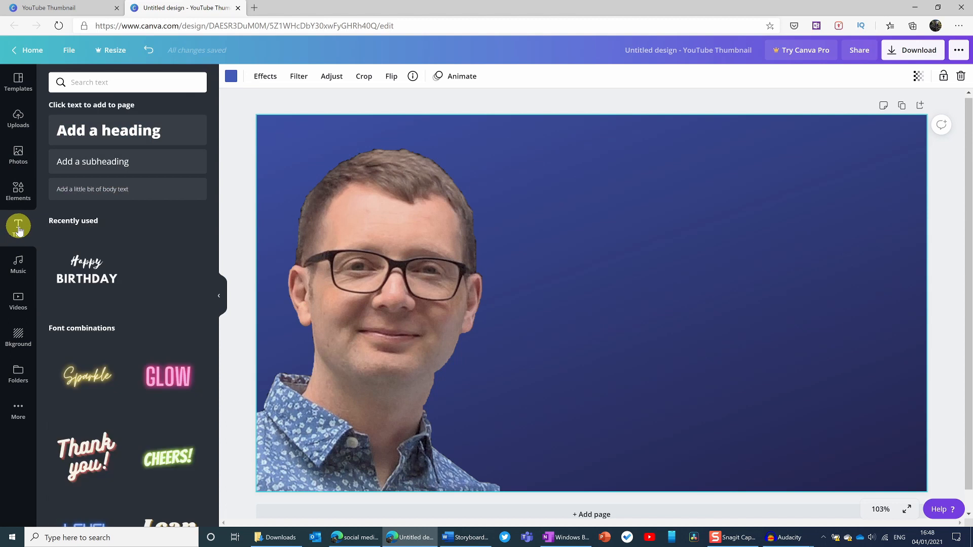
scroll(134, 256, "down", 8)
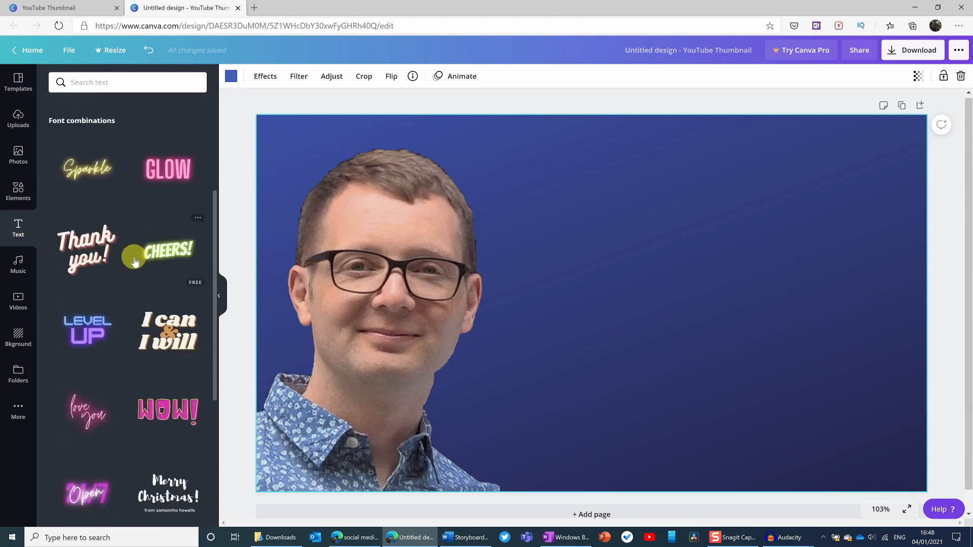
scroll(135, 260, "down", 5)
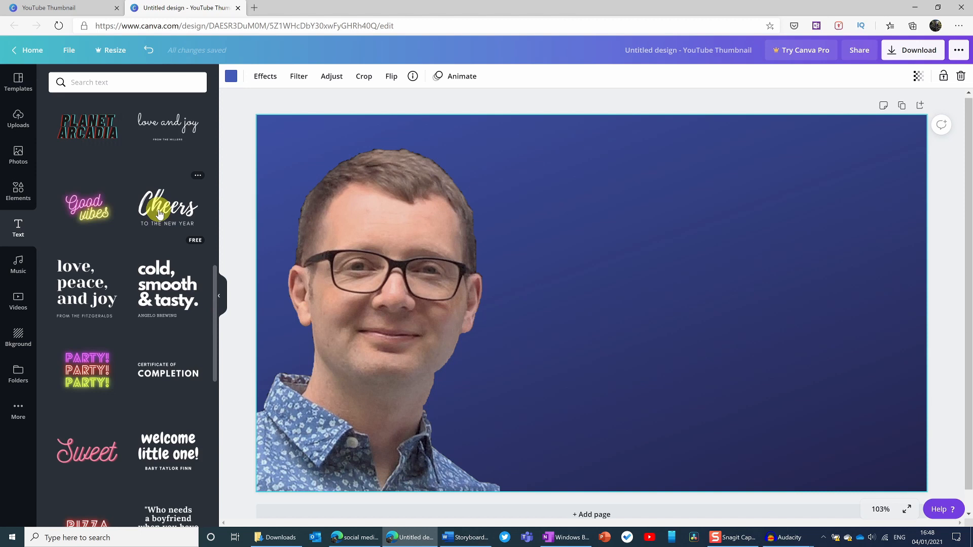
scroll(159, 213, "down", 15)
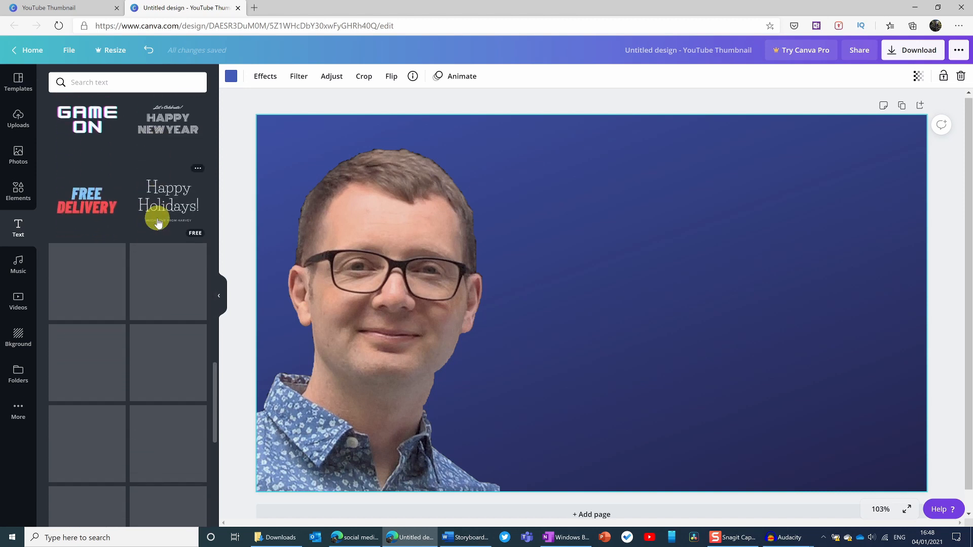
scroll(158, 223, "down", 2)
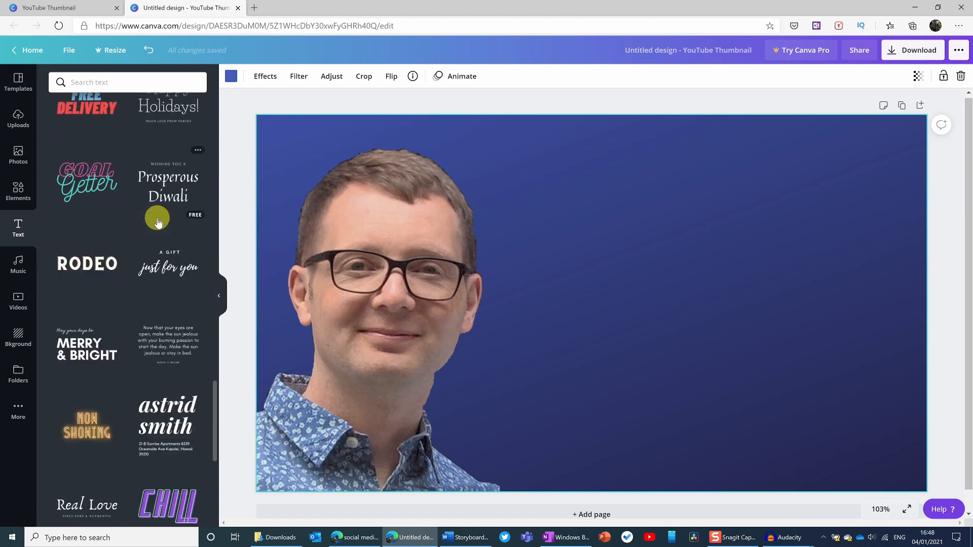
scroll(158, 223, "up", 20)
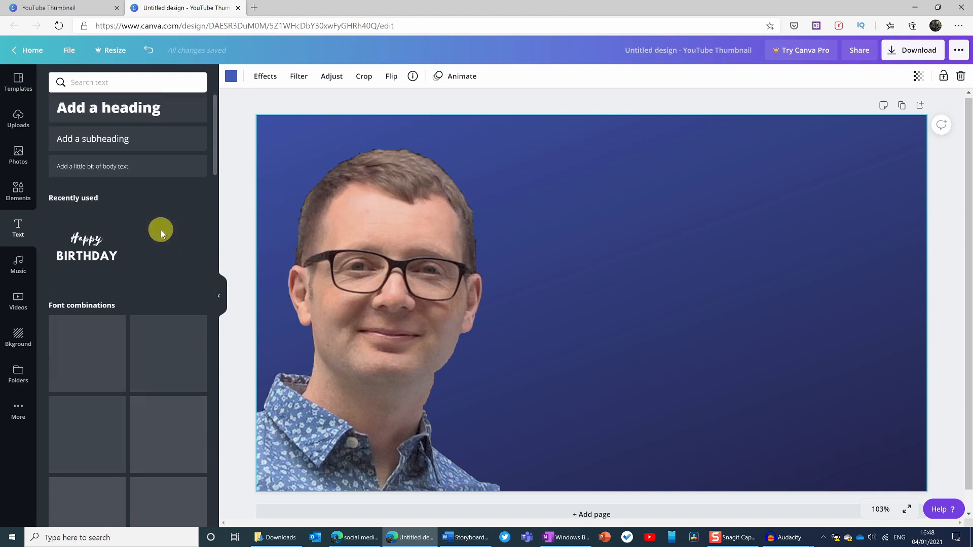
scroll(160, 230, "up", 1)
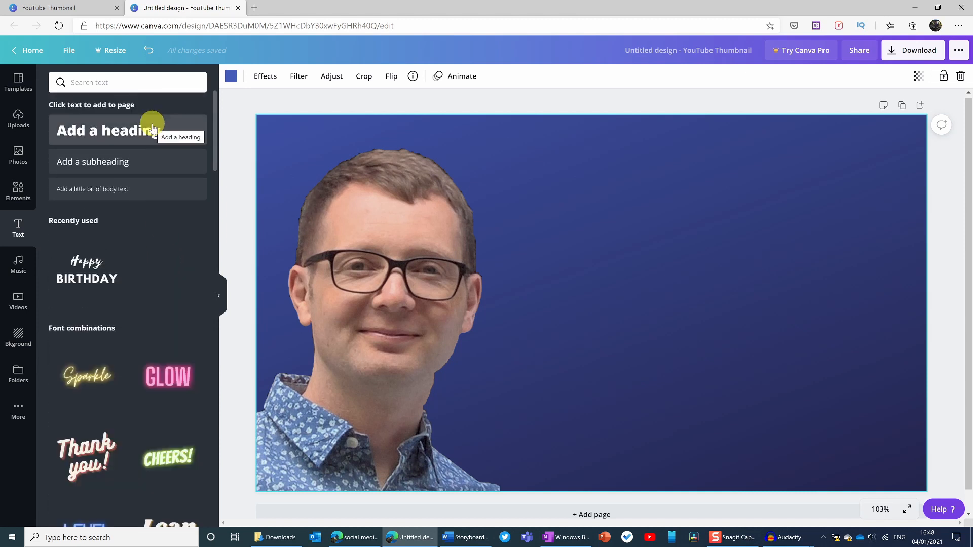
Add a heading reading "CANVA TUTORIAL" and move it to the upper part of the page, beside the portrait
left_click(129, 132)
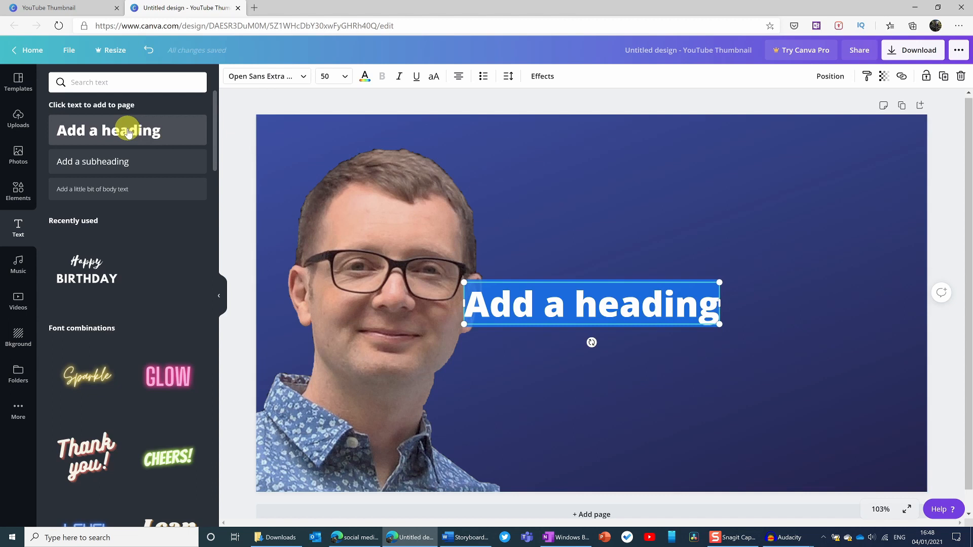
type("CANVA")
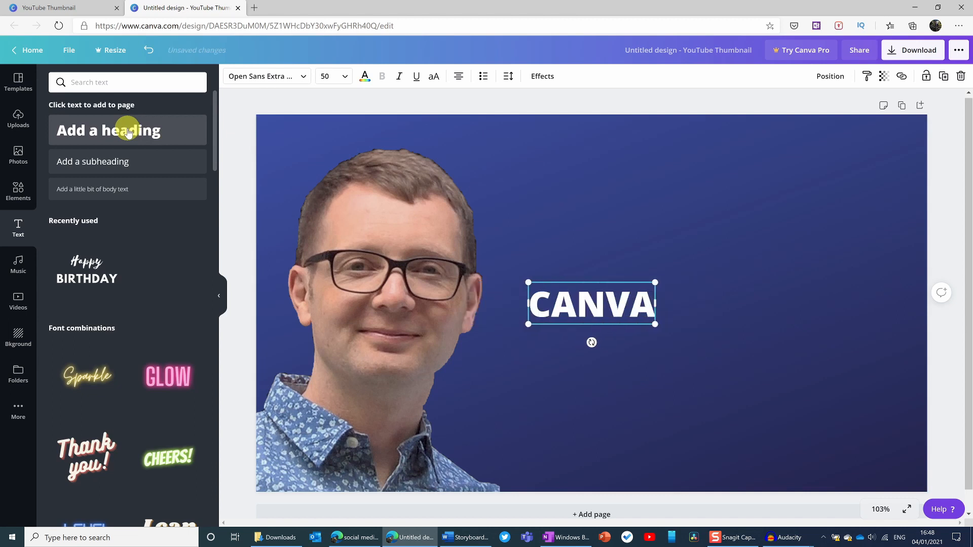
type(" TU")
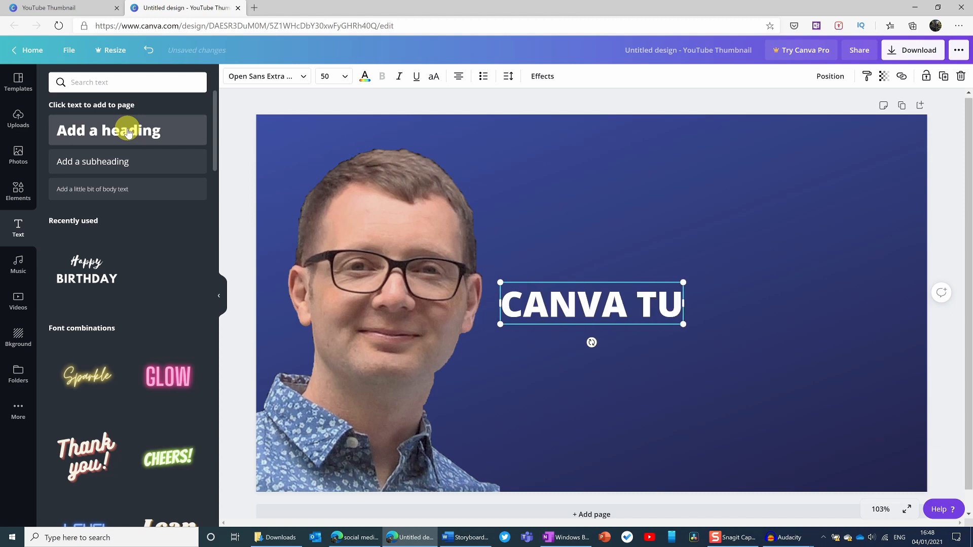
type("TORIAL")
left_click_drag(663, 281, 735, 145)
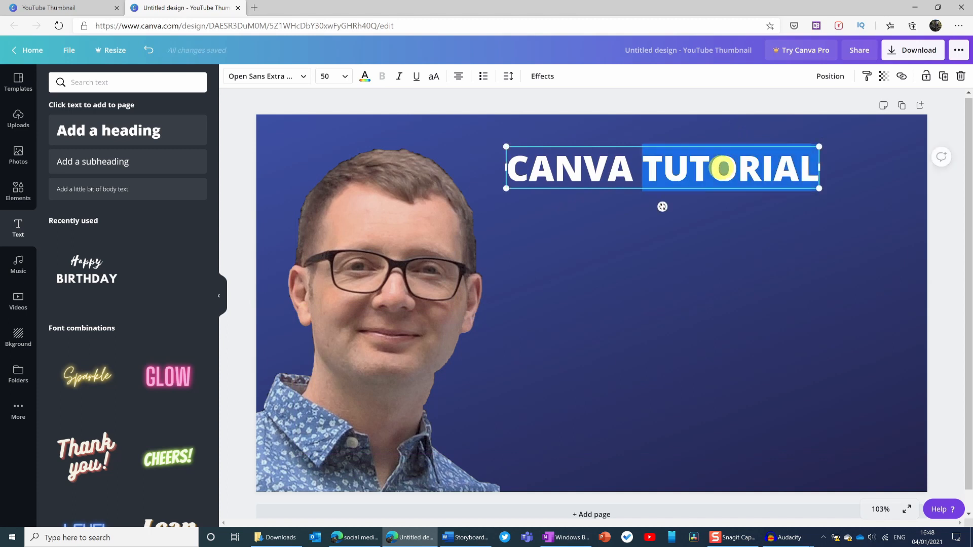
Set the CANVA TUTORIAL heading to font size 72 and shift it slightly down and away from the portrait
triple_click(722, 169)
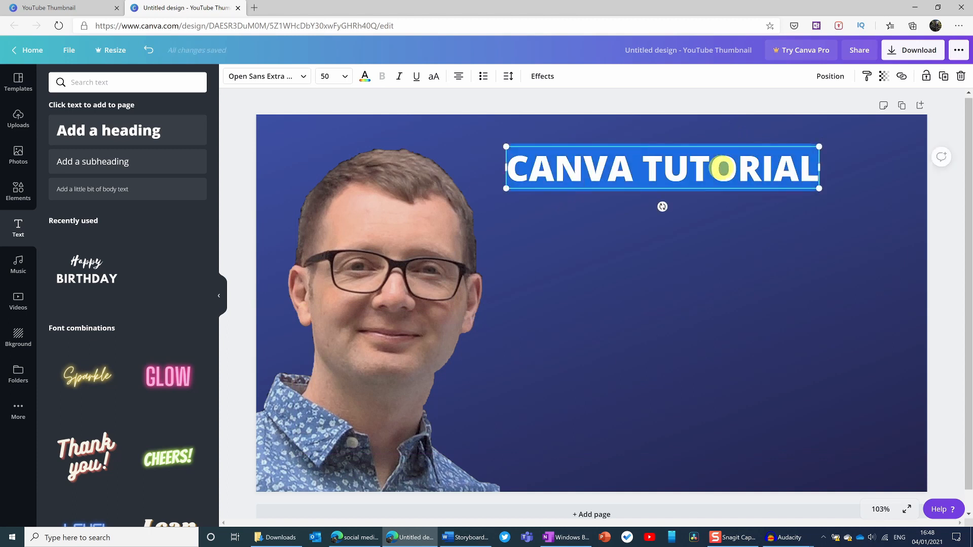
left_click(345, 77)
scroll(347, 255, "down", 3)
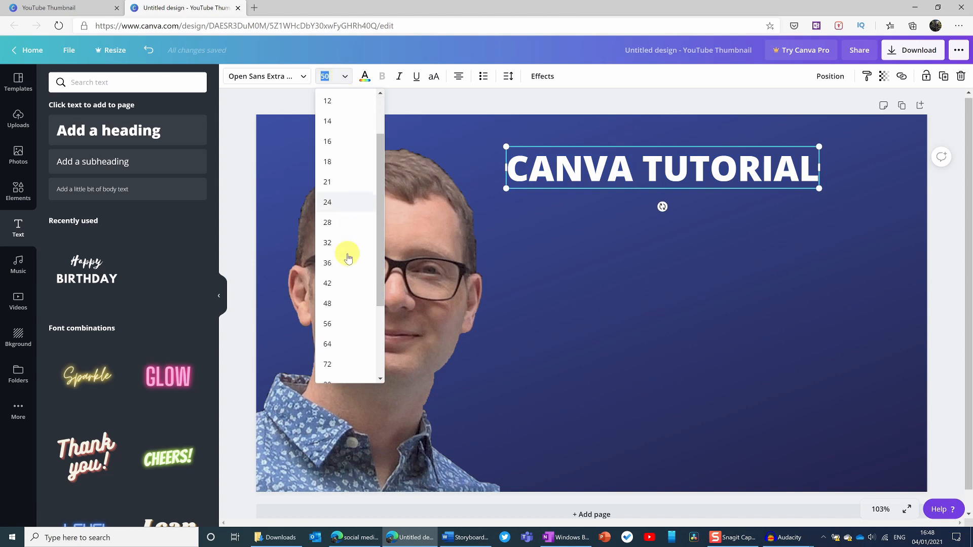
left_click(338, 320)
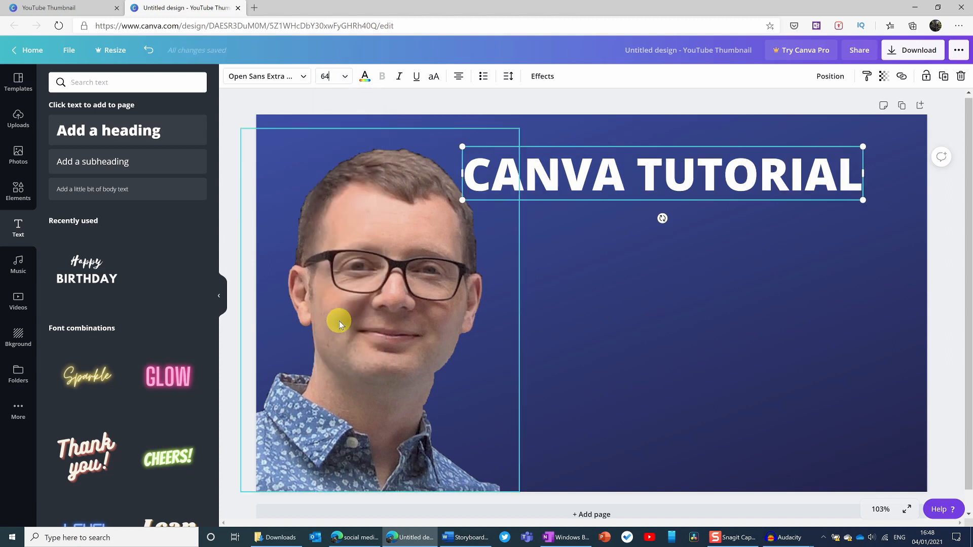
left_click(340, 77)
left_click(342, 256)
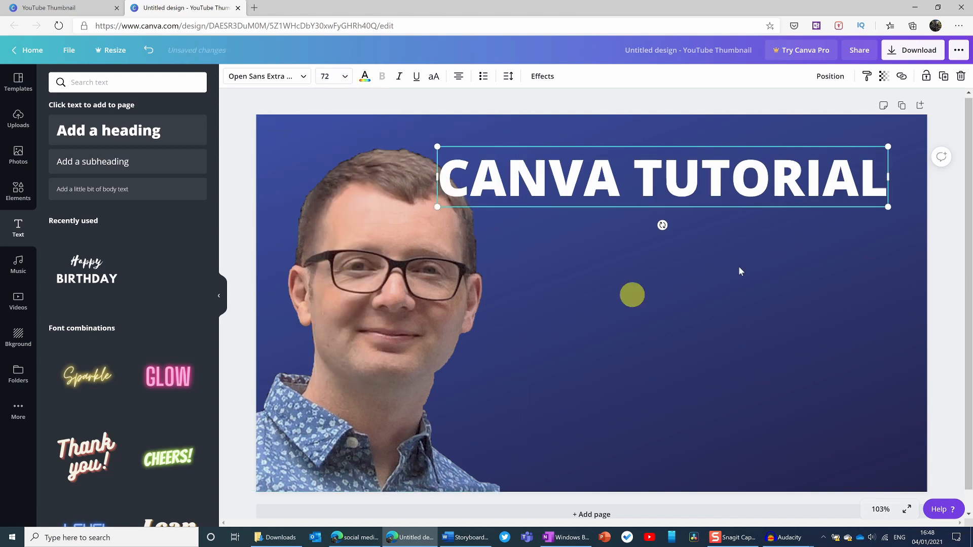
mouse_move(713, 145)
left_mouse_down()
mouse_move(739, 154)
mouse_move(728, 155)
left_mouse_up()
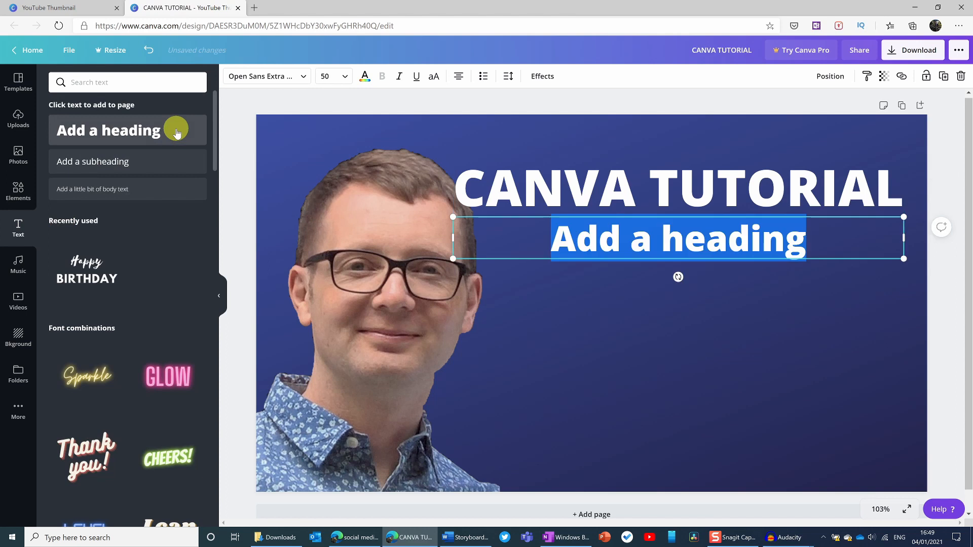
Add a second heading reading "QUICKLY CREATE" directly below the CANVA TUTORIAL title
type("QUICK")
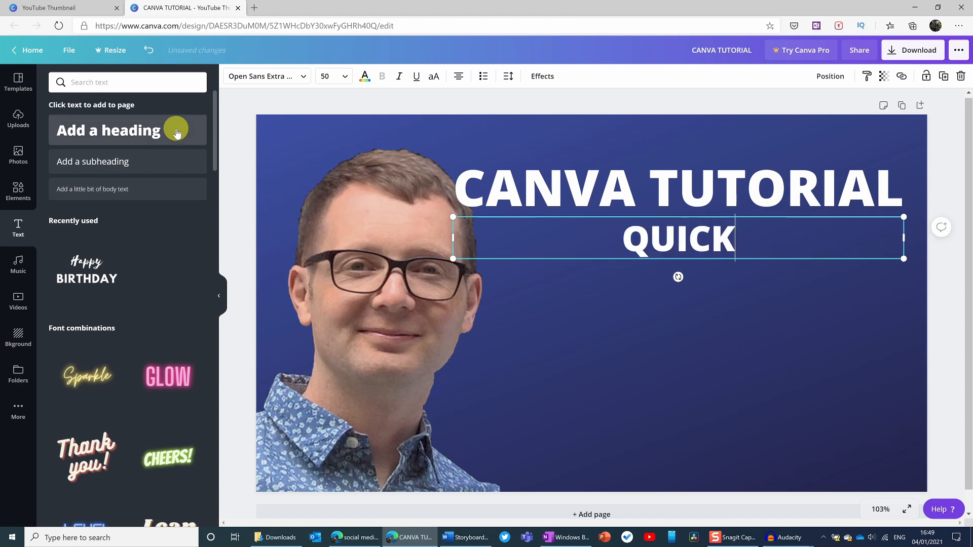
type("LY CREATE")
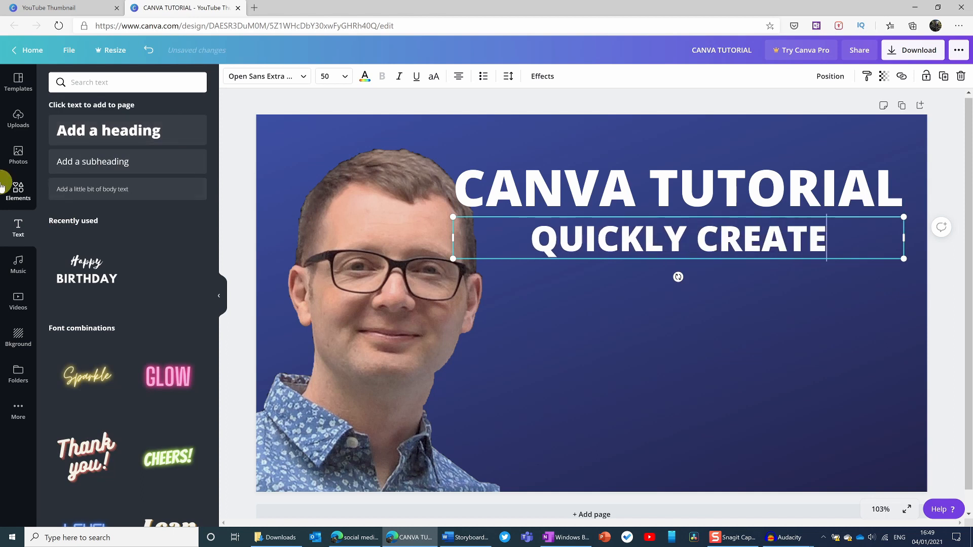
left_click(632, 309)
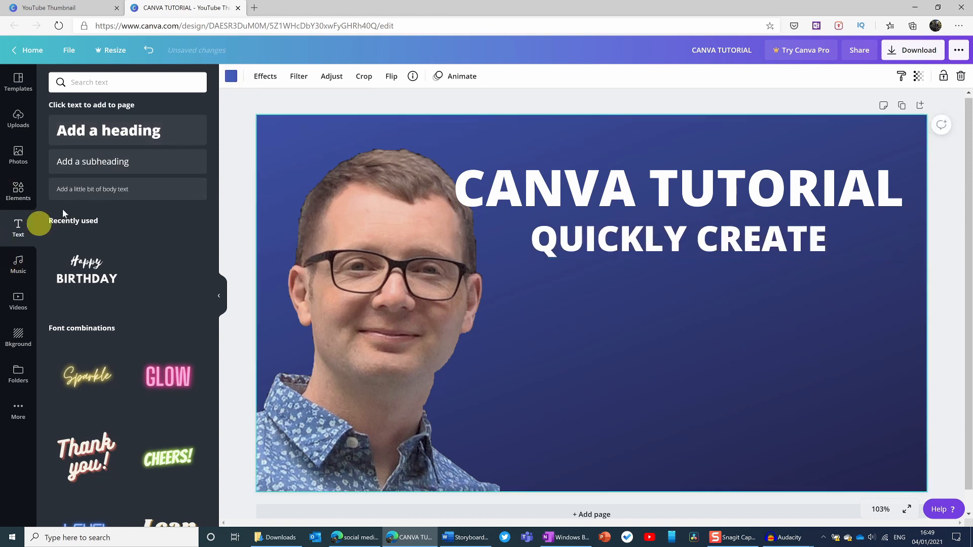
Add a third heading reading "EFFECTIVE GRAPHICS" and place it below QUICKLY CREATE, clear of the portrait
left_click(178, 126)
type("EFFECT")
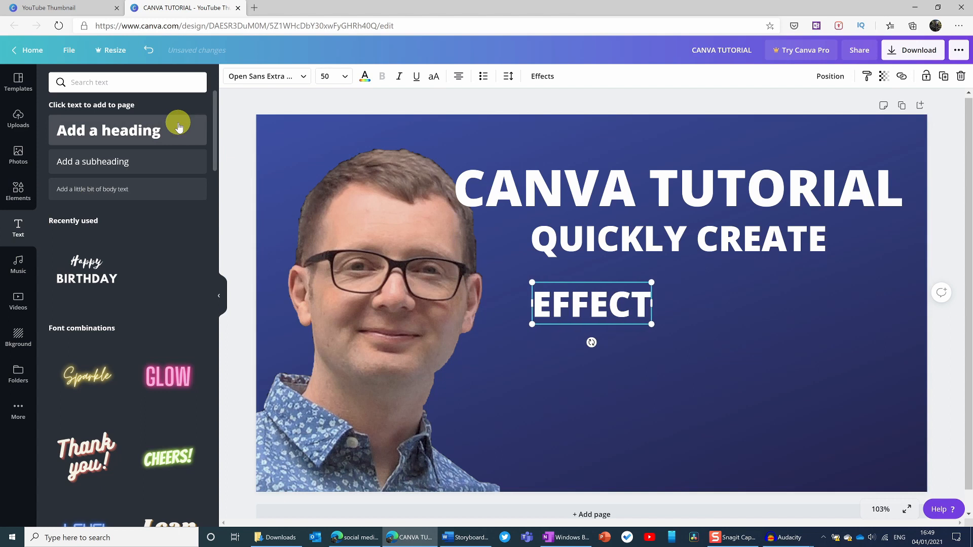
type("IVE GRAPHICS")
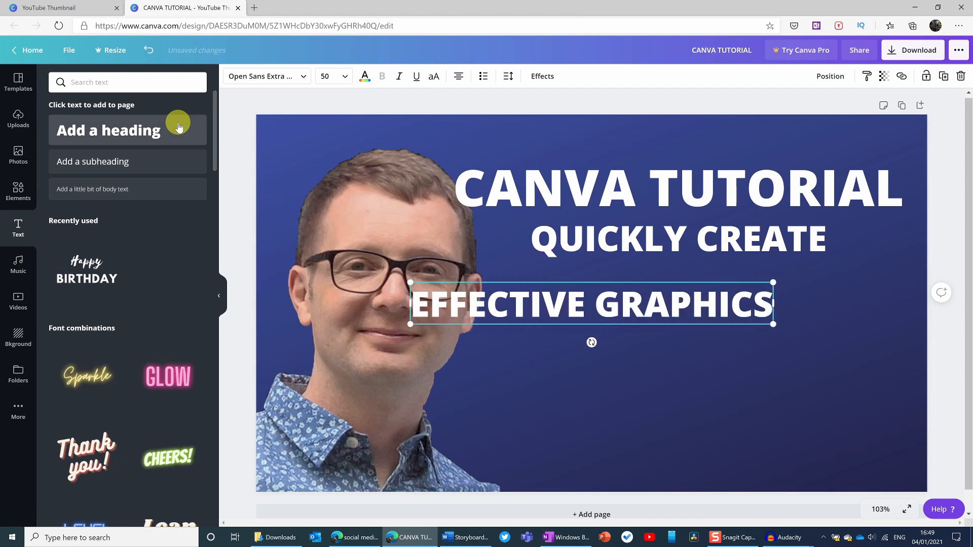
left_click(601, 282)
left_click_drag(601, 282, 719, 337)
Reposition the two lower headings beneath the title and set QUICKLY CREATE to font size 64 on a single line
left_click(692, 236)
left_click_drag(488, 218, 592, 248)
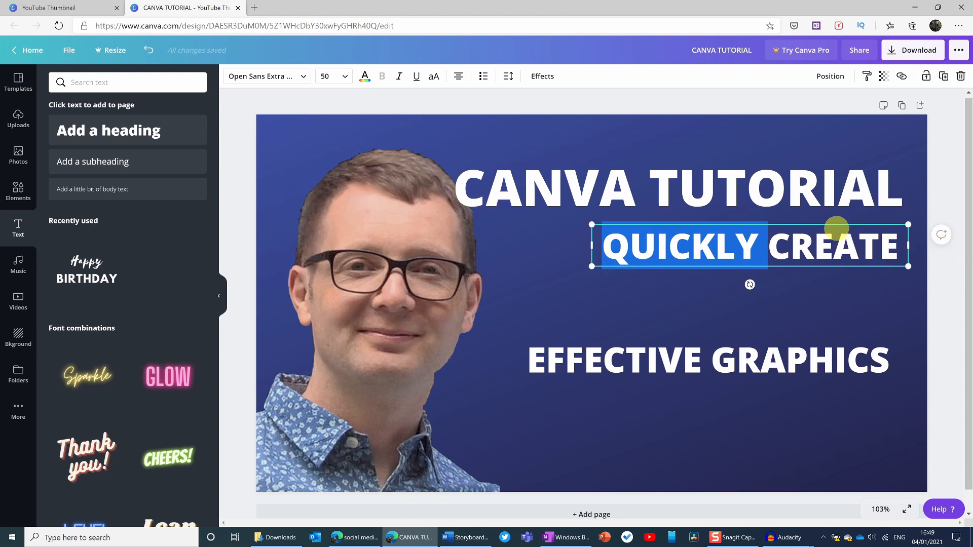
left_click_drag(826, 221, 774, 229)
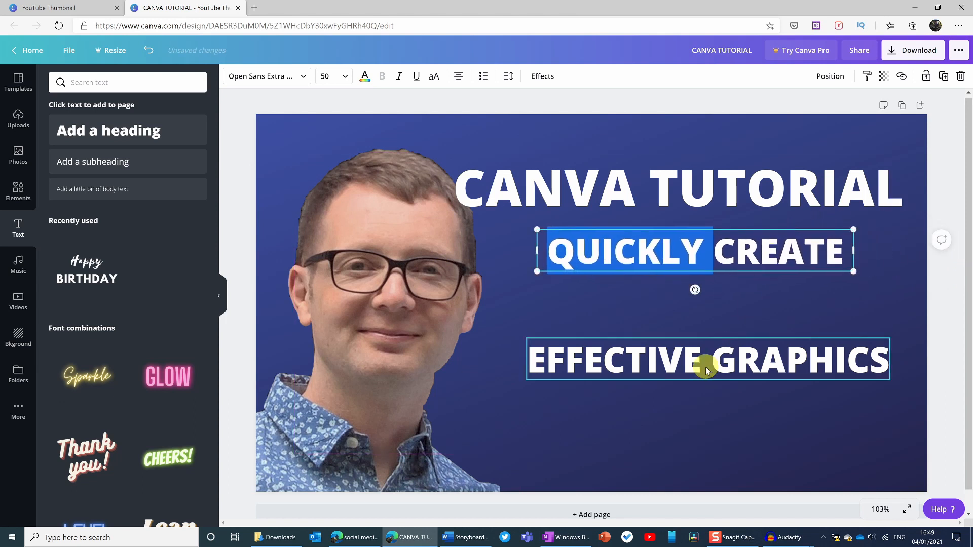
left_click(724, 355)
left_click_drag(731, 337, 727, 300)
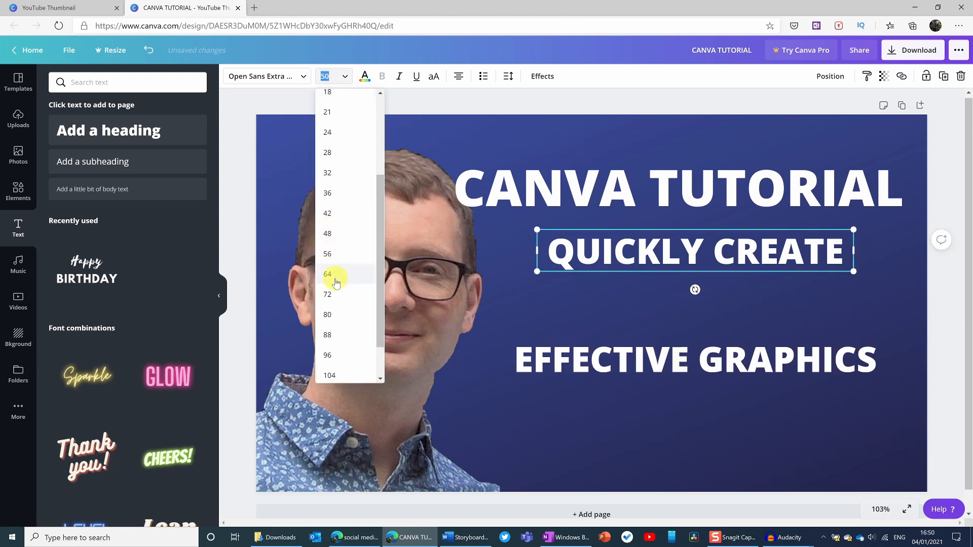
left_click(333, 279)
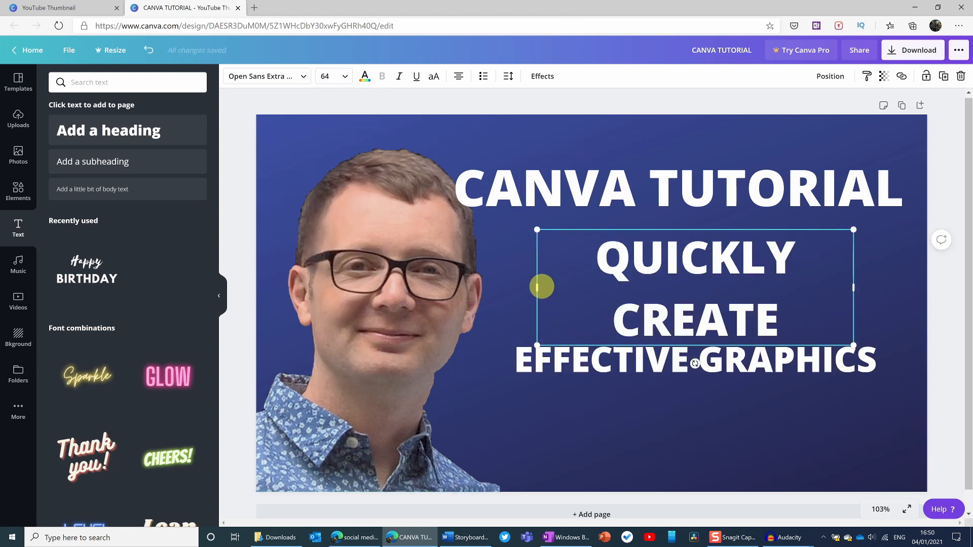
left_click_drag(537, 288, 406, 283)
Set EFFECTIVE GRAPHICS to font size 64, widen its box to fit one line and place it just below QUICKLY CREATE
left_click(680, 358)
left_click(681, 361)
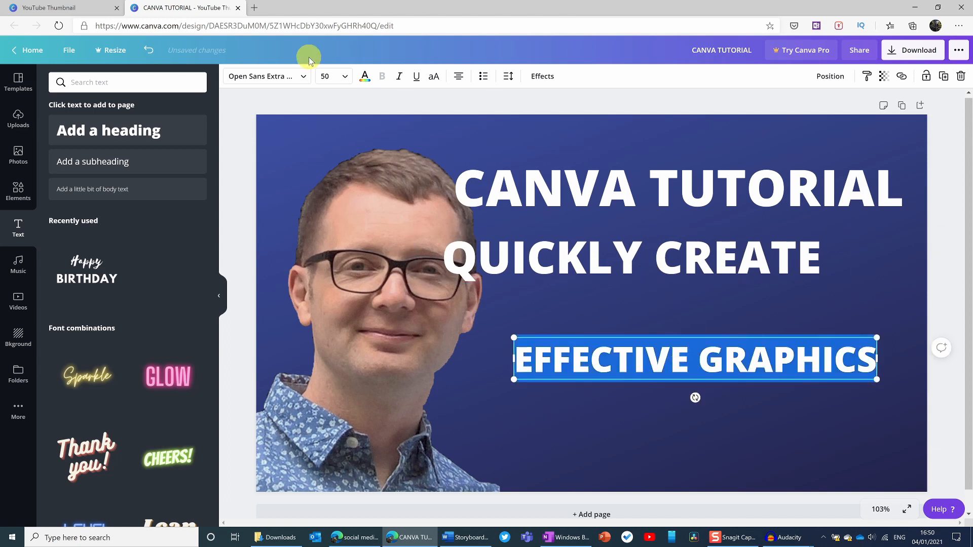
left_click(344, 82)
scroll(357, 263, "down", 3)
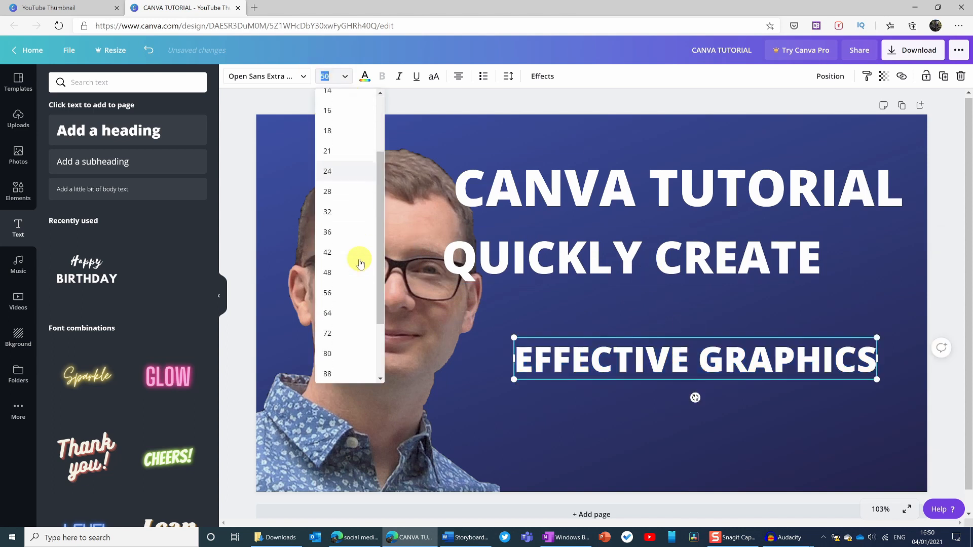
left_click(358, 280)
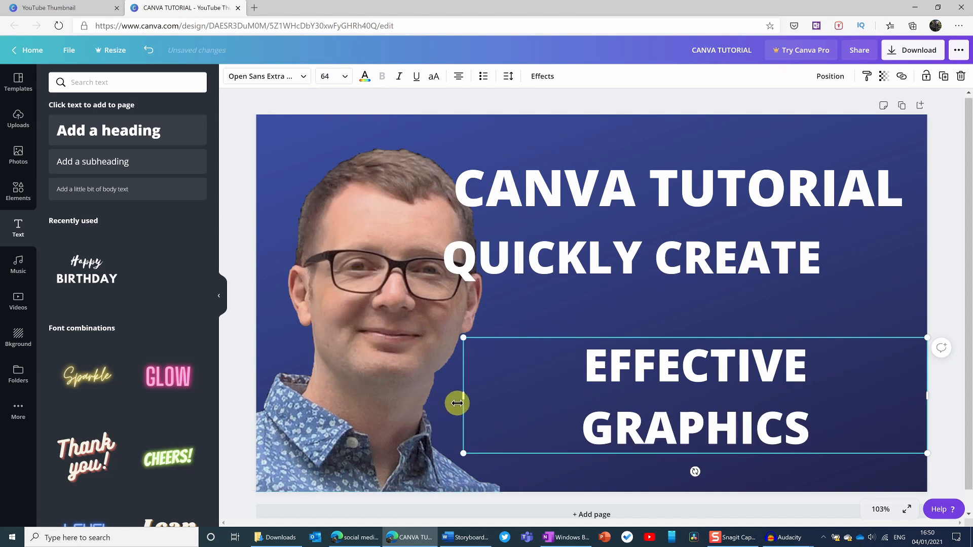
left_click_drag(461, 396, 382, 390)
left_click_drag(920, 354, 767, 367)
left_click_drag(705, 341, 828, 293)
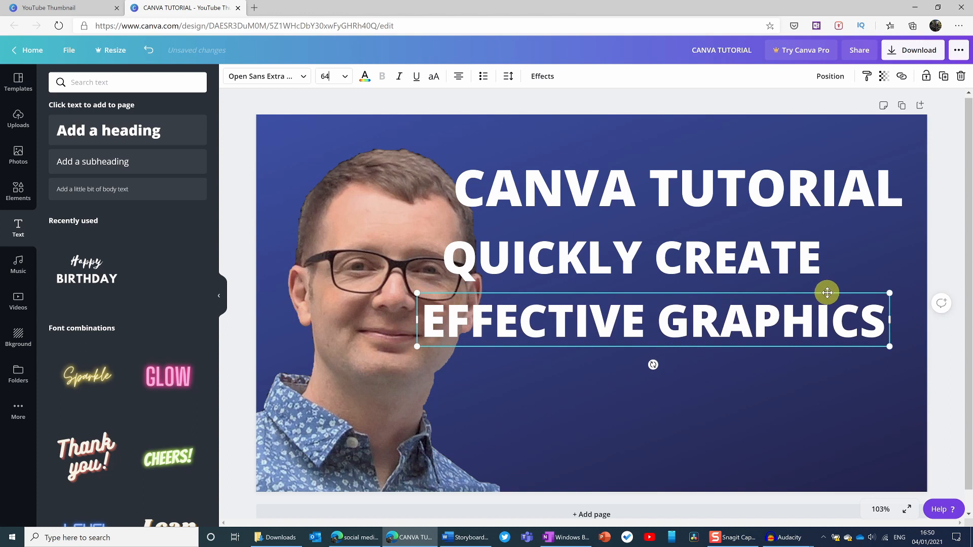
Add a square shape and resize it into a horizontal bar framing the QUICKLY CREATE text
left_click(7, 187)
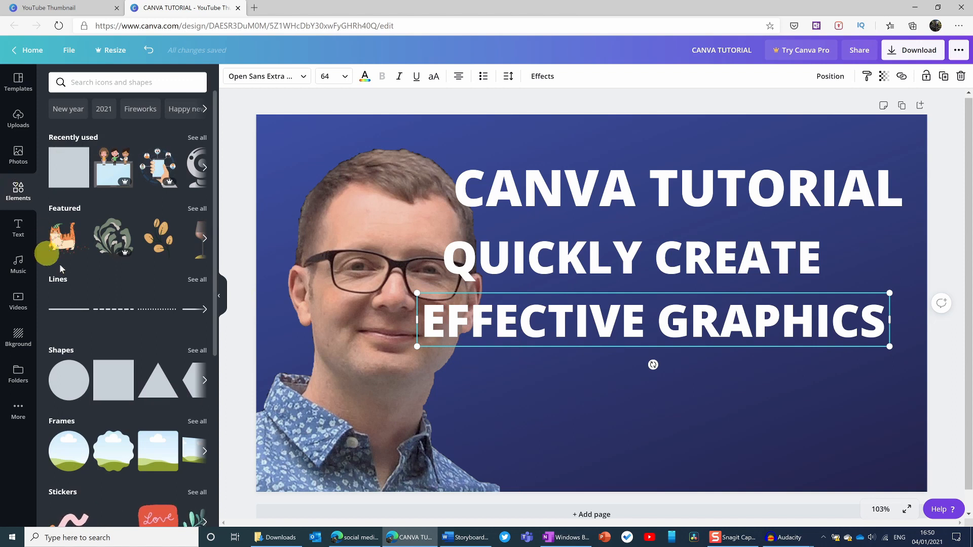
scroll(60, 269, "down", 1)
left_click(114, 314)
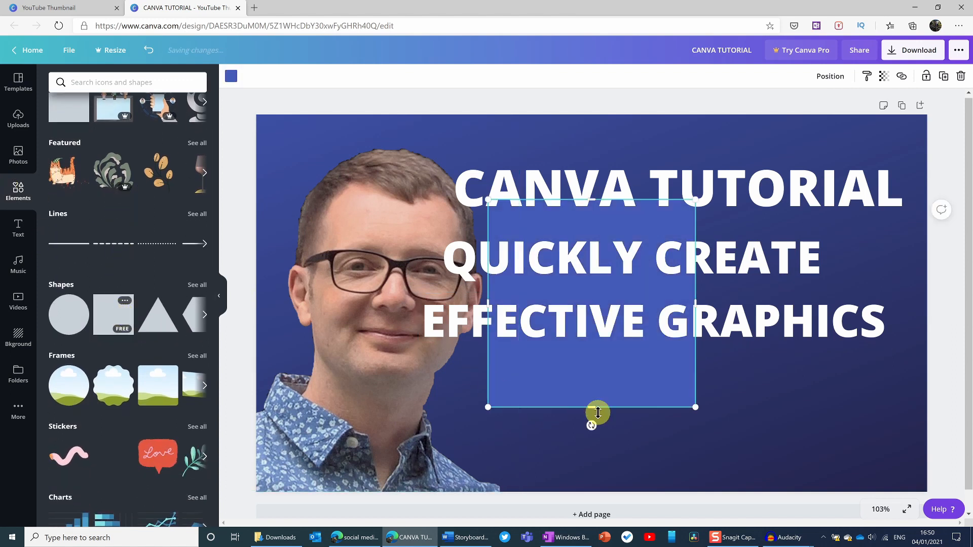
left_click_drag(593, 410, 621, 277)
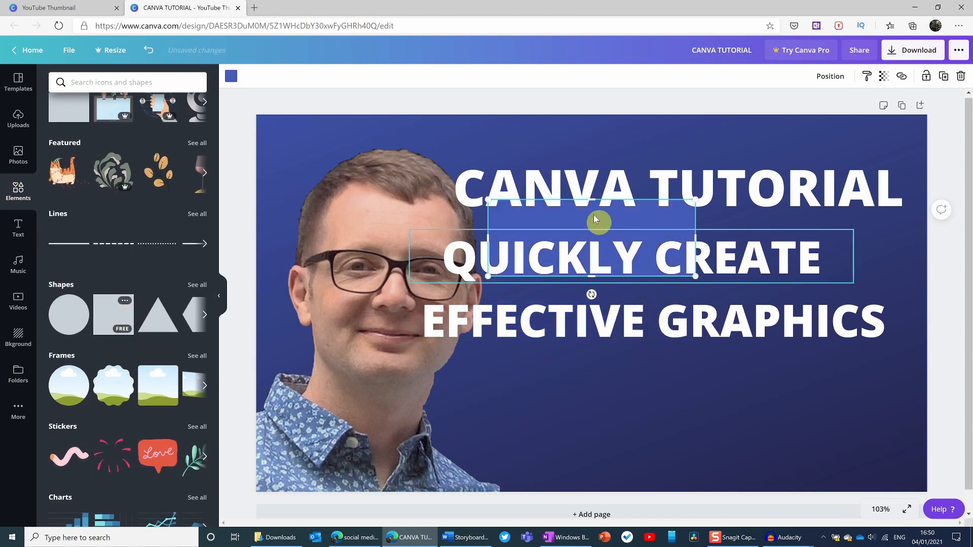
left_click_drag(591, 200, 592, 282)
left_click_drag(488, 258, 437, 258)
left_click_drag(699, 258, 828, 258)
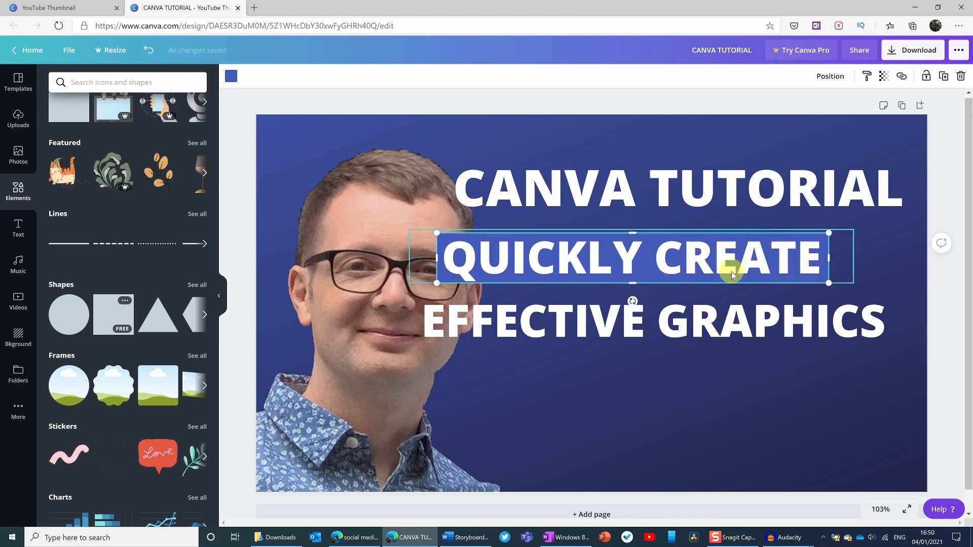
Duplicate the QUICKLY CREATE bar, move the copy over EFFECTIVE GRAPHICS and widen it to span that text
key("ctrl+d")
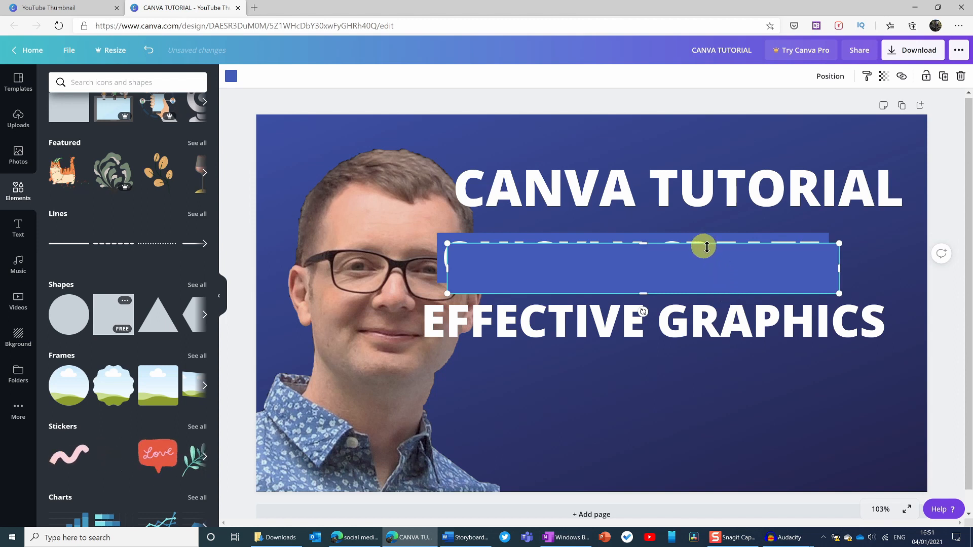
left_click(707, 299)
left_click(708, 279)
left_click_drag(839, 269, 843, 278)
left_click_drag(447, 269, 420, 269)
left_click_drag(659, 268, 659, 321)
left_click_drag(843, 321, 889, 321)
Send the new bar one level backward behind EFFECTIVE GRAPHICS and extend its edge slightly beyond the first letter
right_click(835, 323)
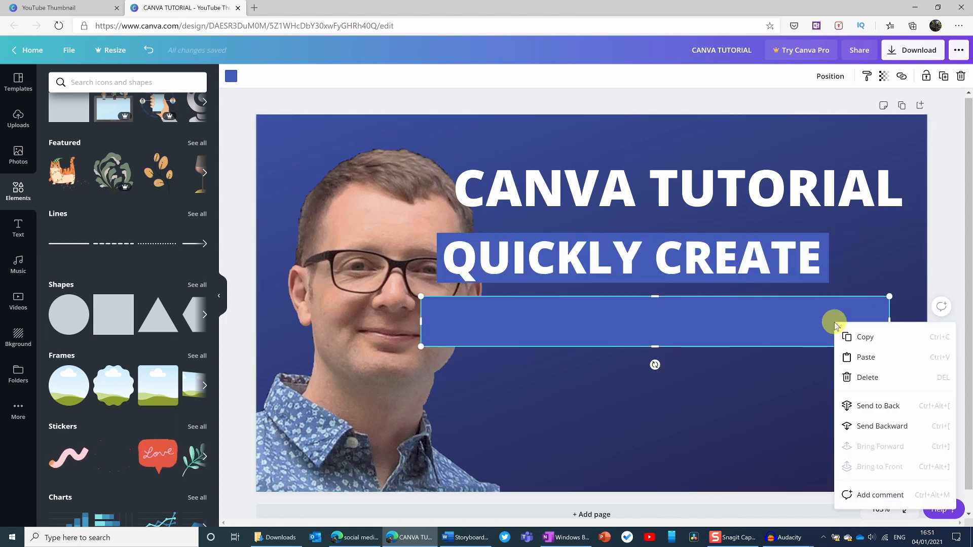
left_click(884, 427)
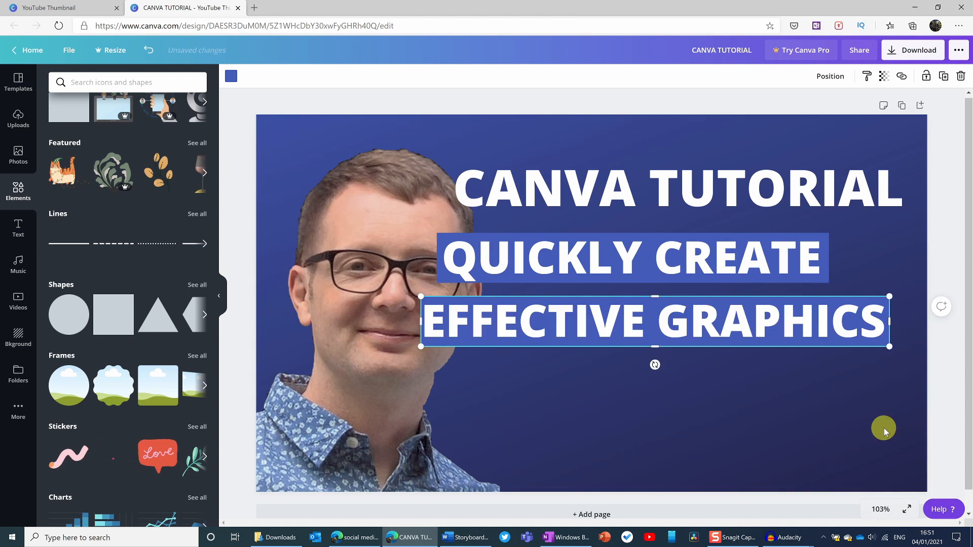
left_click_drag(422, 322, 420, 321)
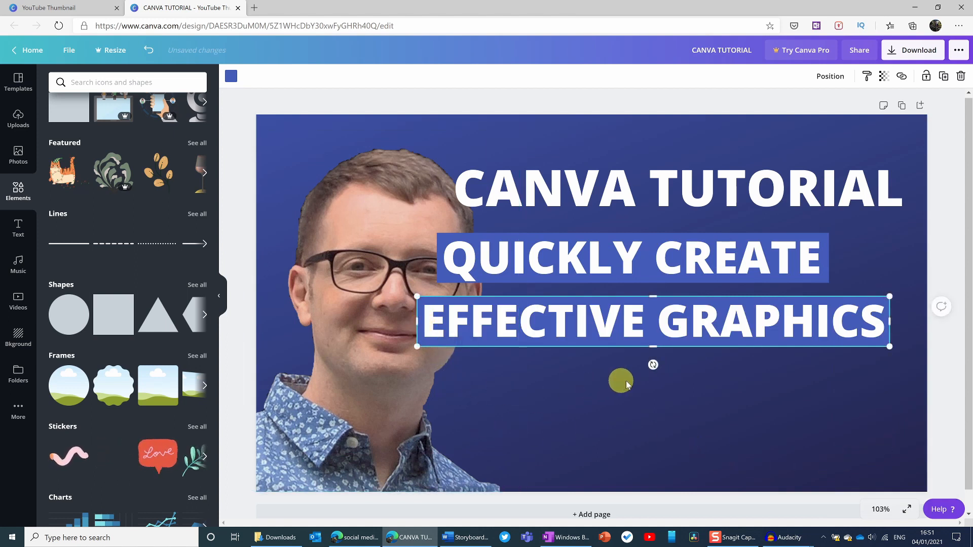
left_click_drag(657, 345, 658, 345)
left_click(774, 408)
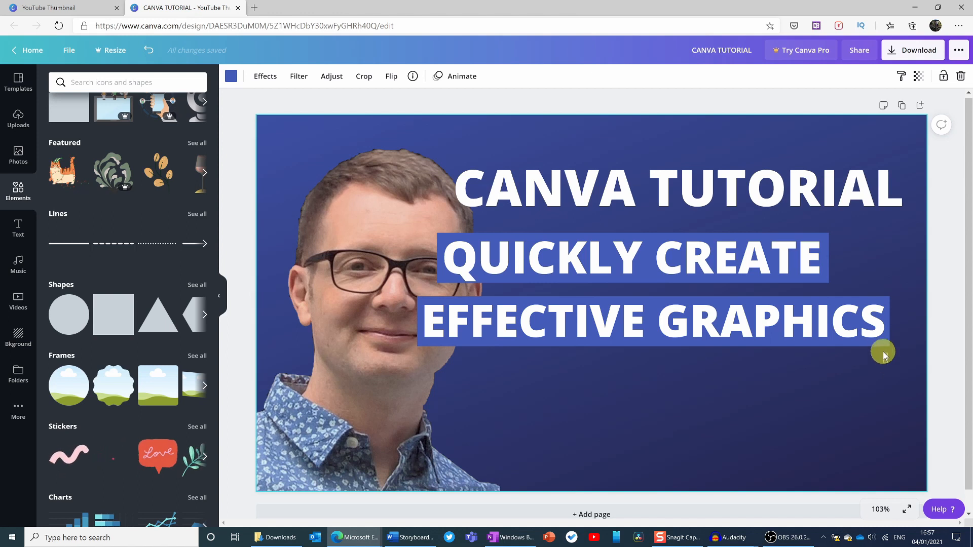
Group the EFFECTIVE GRAPHICS text with its bar and move the group lower, away from QUICKLY CREATE
left_click(877, 327)
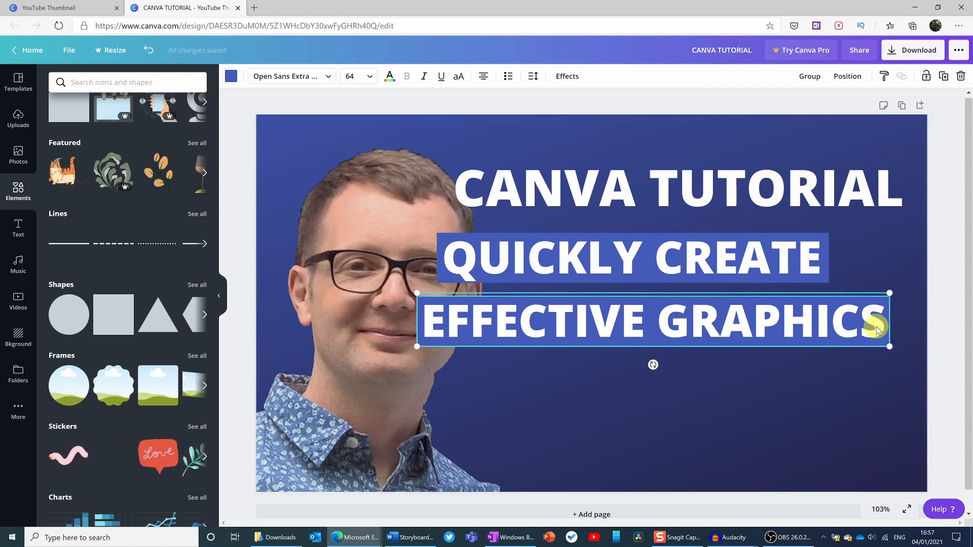
right_click(877, 327)
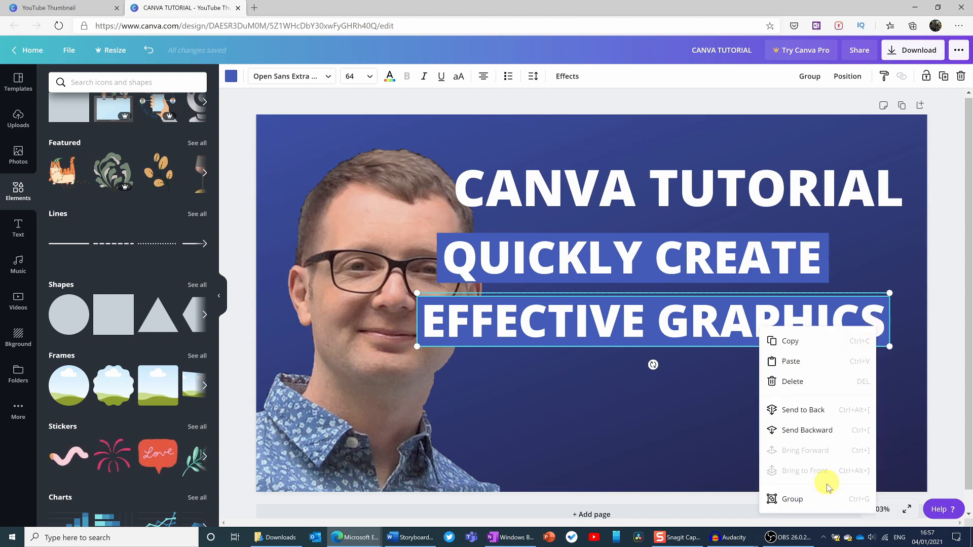
left_click(827, 501)
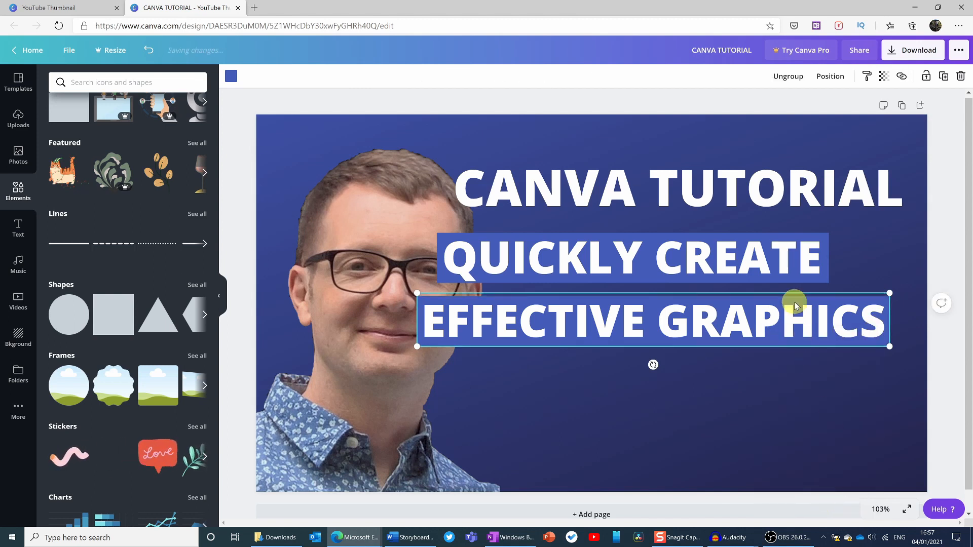
left_click_drag(817, 293, 828, 336)
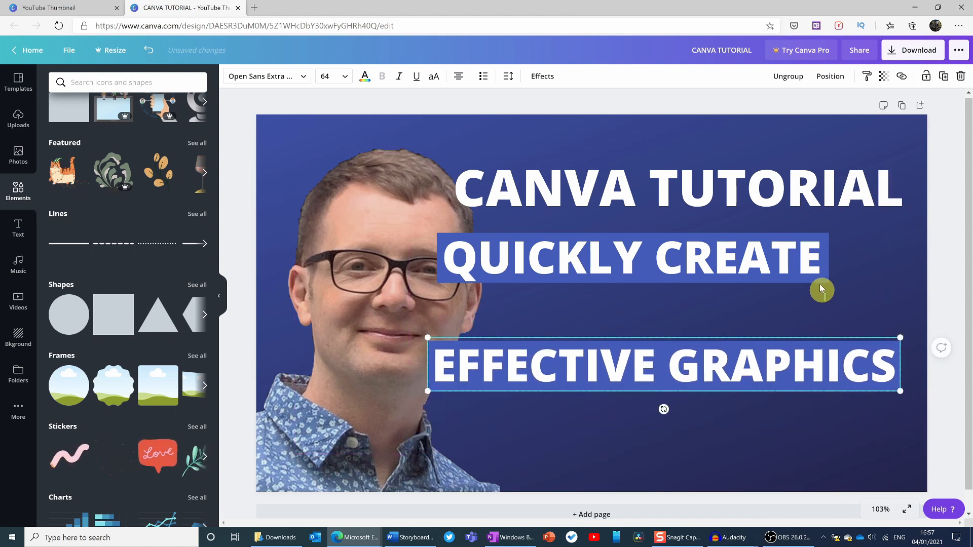
Group the QUICKLY CREATE text with its bar and shift the group right, away from the portrait's face
left_click(801, 231)
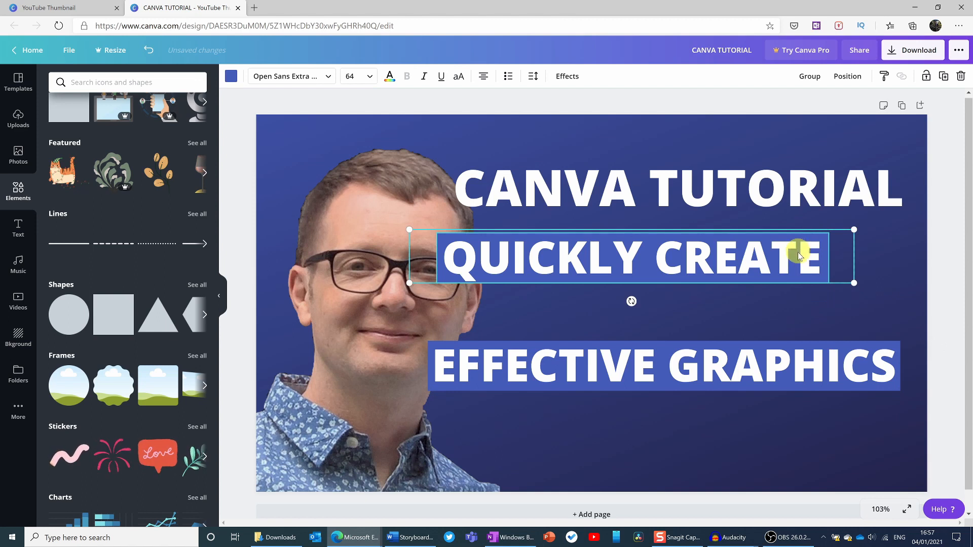
right_click(798, 253)
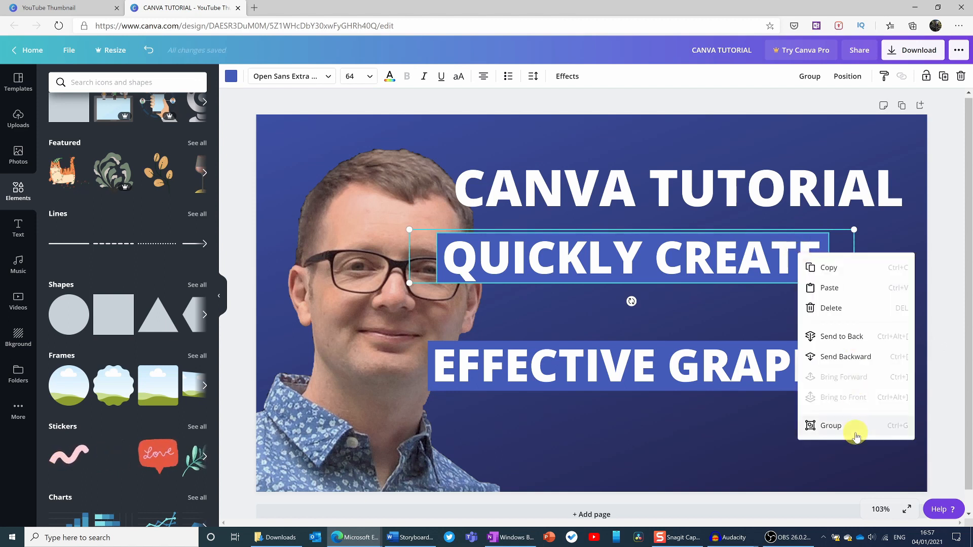
left_click(856, 436)
left_click_drag(785, 260, 829, 277)
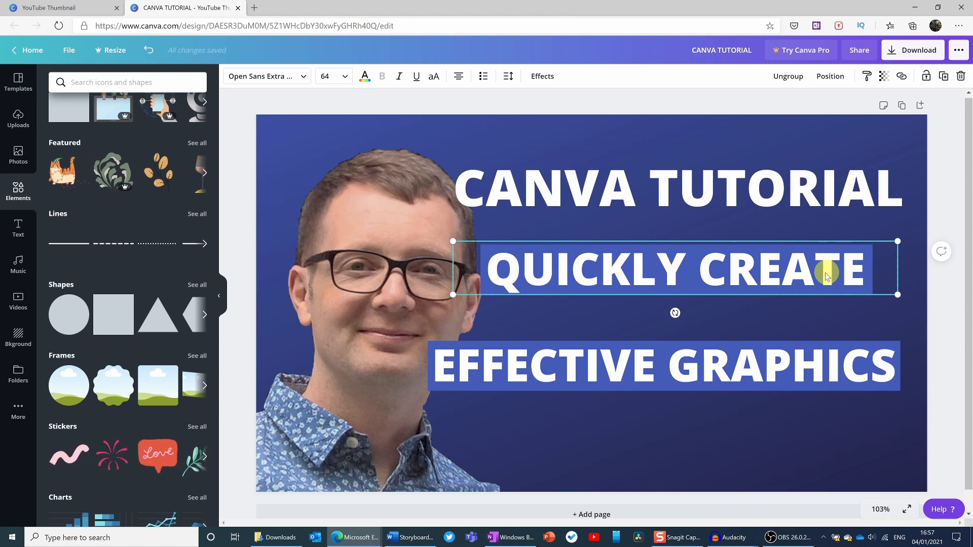
Move the portrait further left and rotate the CANVA TUTORIAL title by a slight clockwise tilt
left_click(372, 306)
left_click_drag(372, 307, 347, 308)
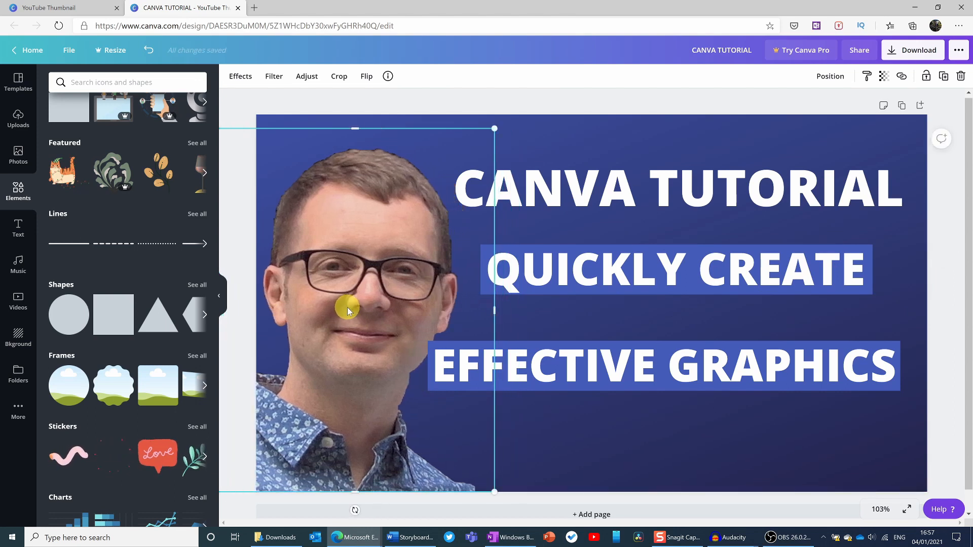
left_click(690, 379)
left_click(734, 195)
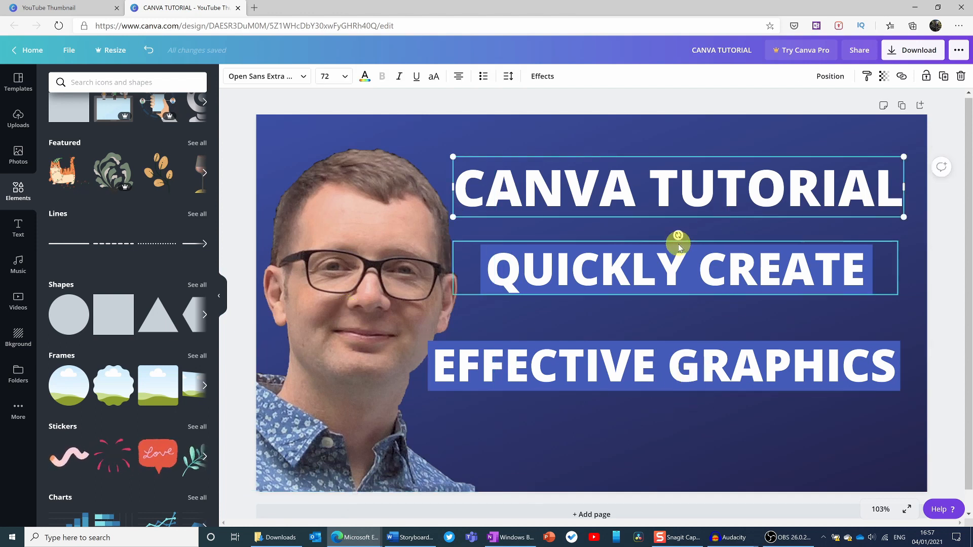
left_click_drag(676, 236, 675, 233)
Centre the two barred headings closely beneath the title and send the EFFECTIVE GRAPHICS group one level backward
left_click(776, 262)
left_click_drag(783, 361, 797, 341)
right_click(591, 338)
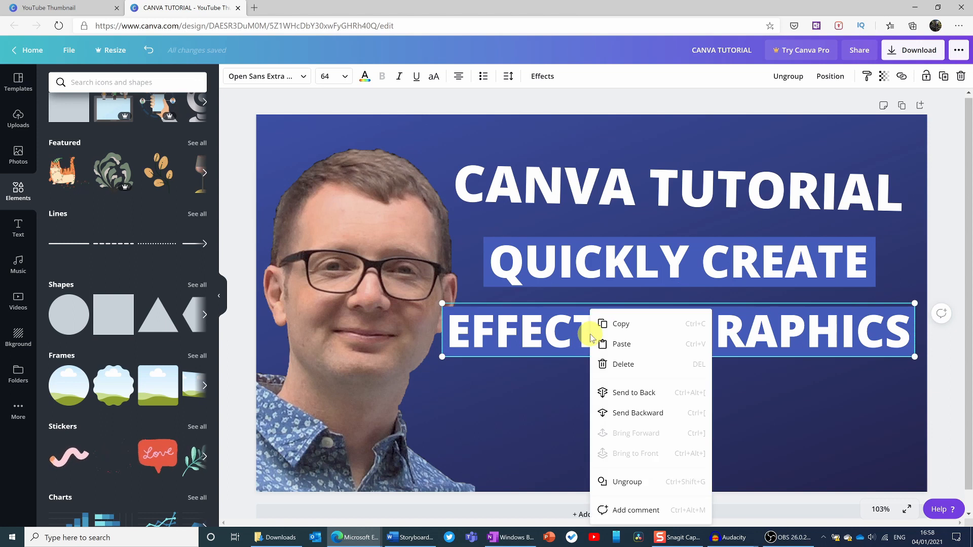
left_click(654, 413)
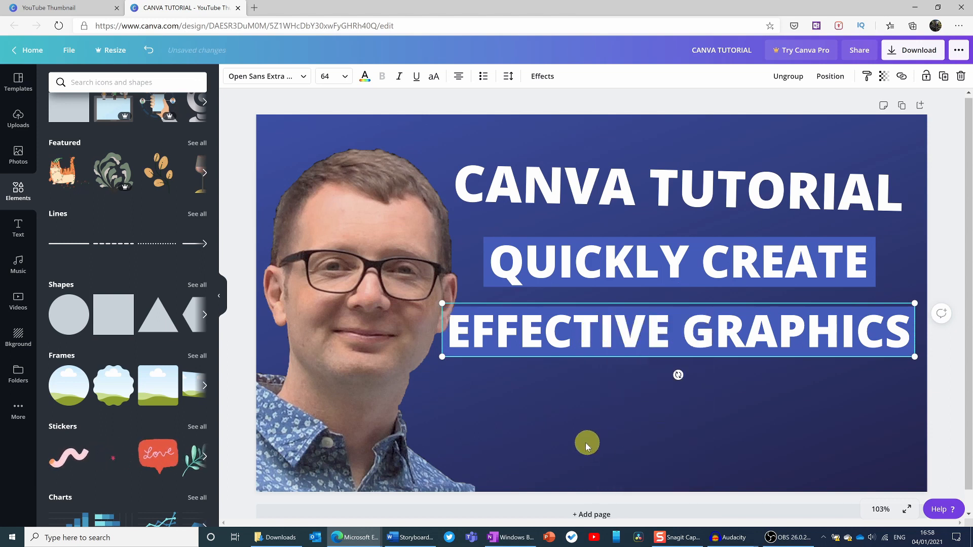
left_click(679, 409)
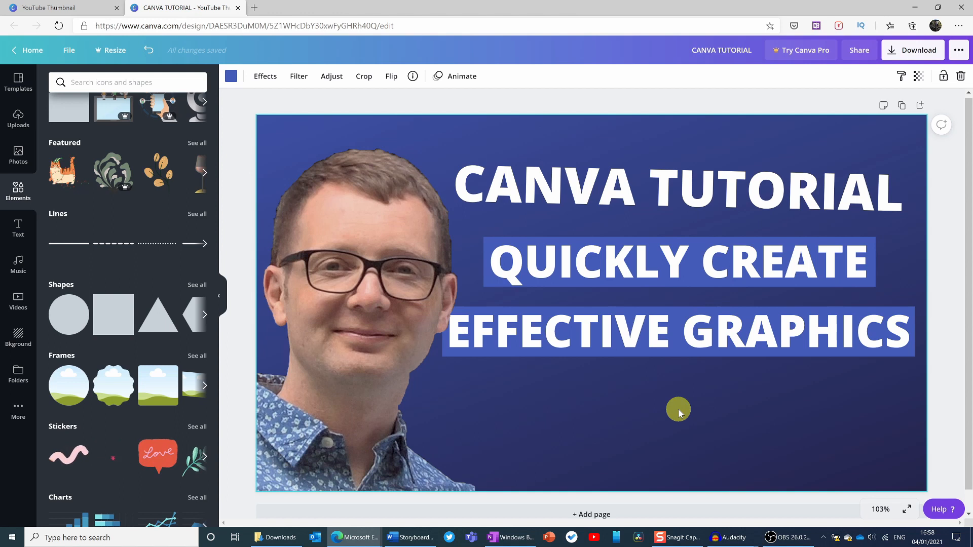
Upload the "Canva icon" image from the ep32 - Canva tutorial folder and place it on the thumbnail
left_click(21, 122)
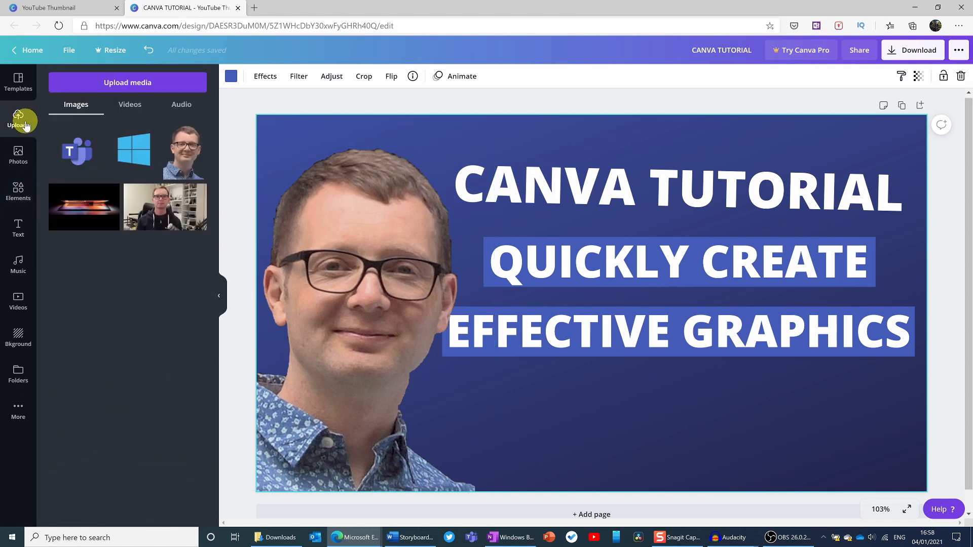
left_click(136, 83)
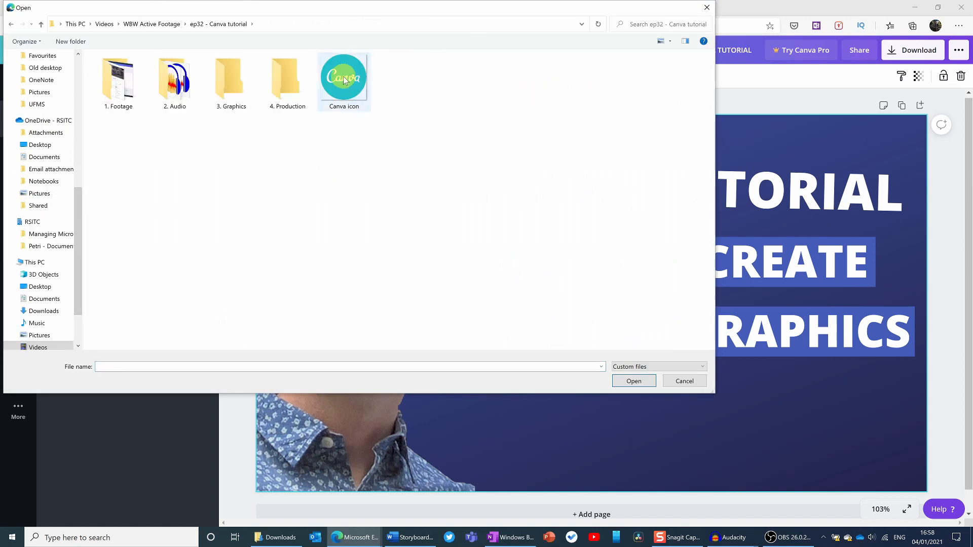
double_click(343, 76)
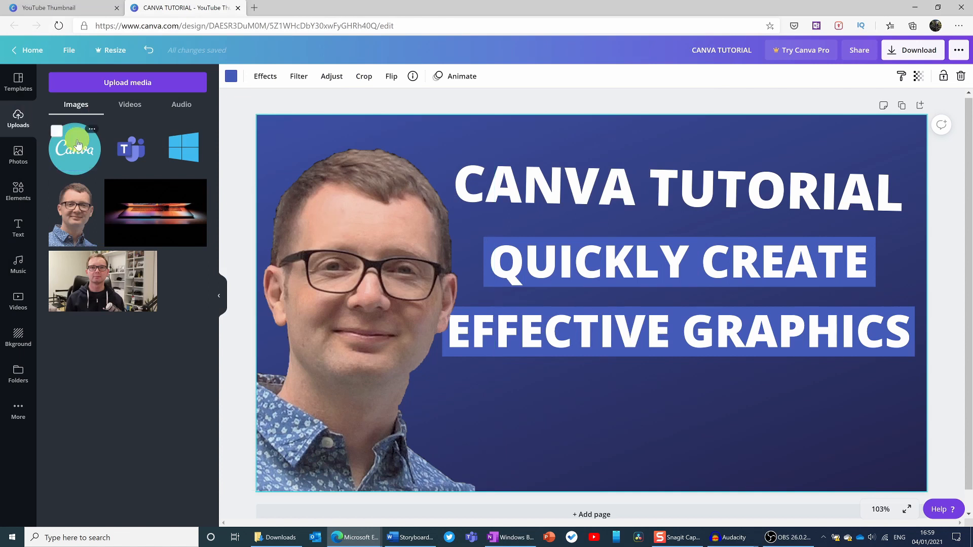
left_click_drag(78, 145, 641, 385)
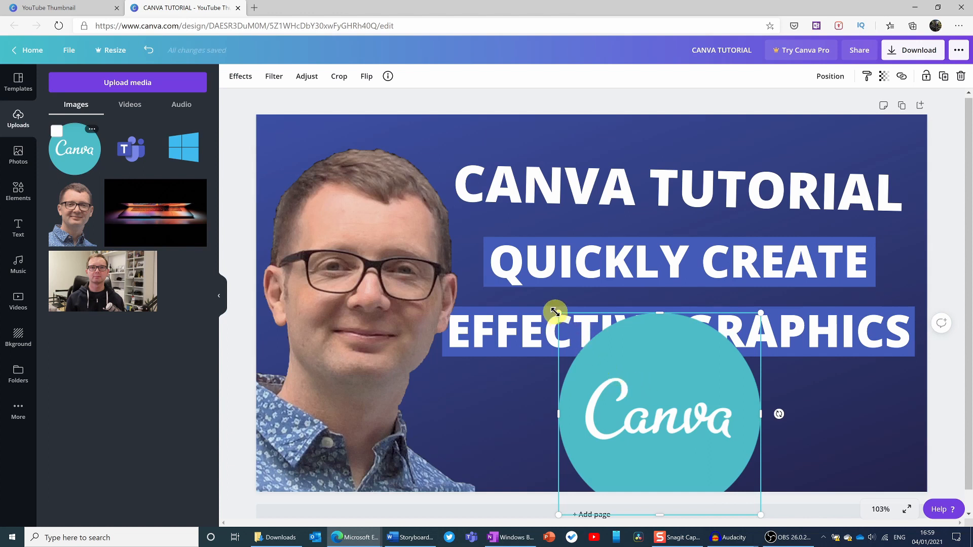
Shrink the Canva logo and position it in the empty space just below EFFECTIVE GRAPHICS
left_click_drag(559, 313, 627, 370)
left_click_drag(699, 482, 670, 444)
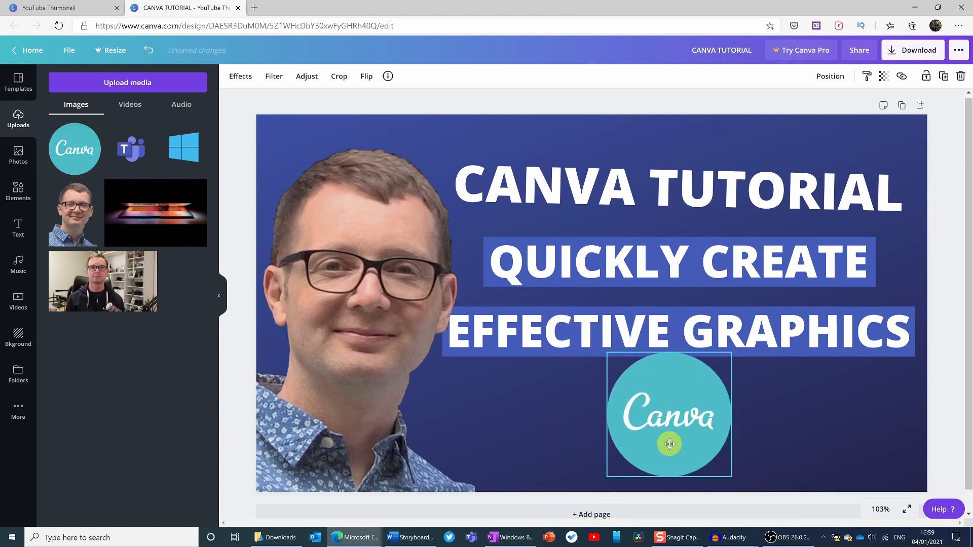
left_click_drag(670, 444, 672, 443)
Select all three headings with their bars and nudge them upward to leave a gap above the Canva logo
left_click_drag(835, 385, 759, 163)
key("Up")
key("Up")
key("Up")
key("Up")
key("Up")
key("Up")
key("Up")
key("Up")
key("Up")
key("Up")
key("Up")
key("Up")
key("Up")
key("Up")
key("Up")
key("Up")
key("Up")
key("Up")
key("Up")
key("Up")
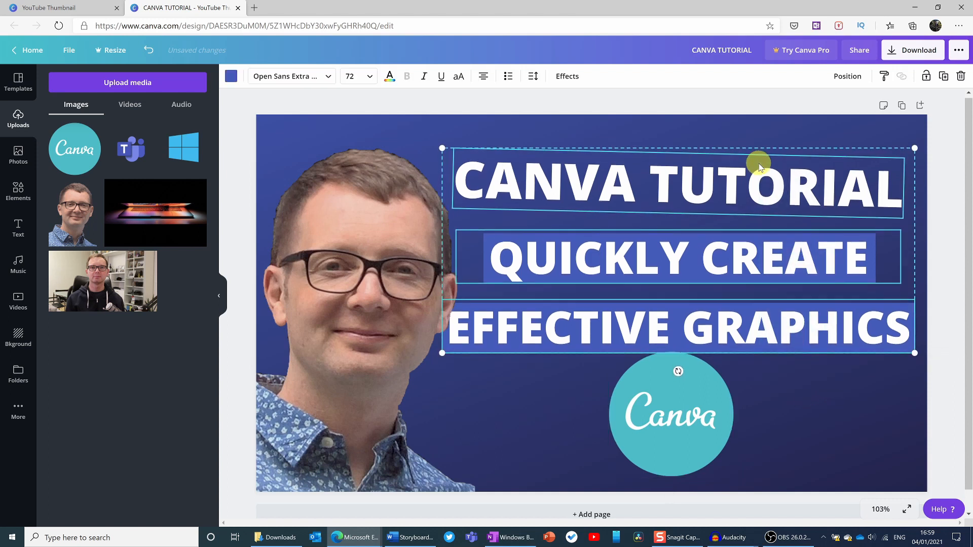
Align the Canva logo horizontally with the centre of the headings above it
left_click(643, 438)
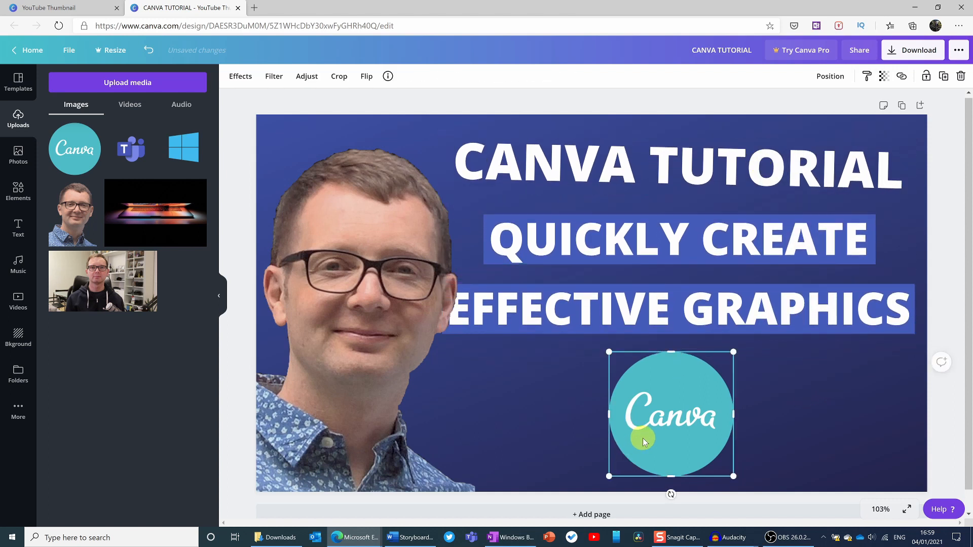
left_click_drag(664, 444, 673, 443)
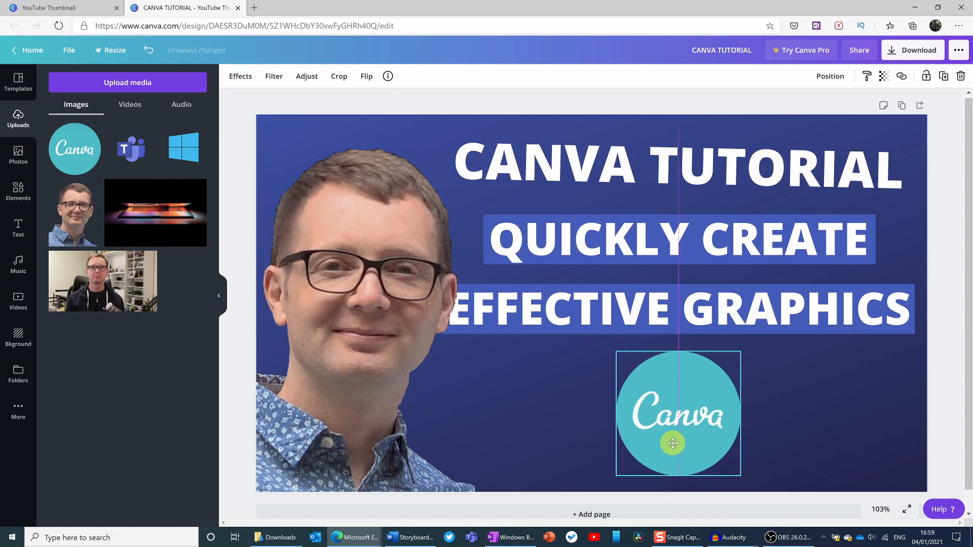
left_click_drag(673, 444, 673, 443)
left_click(503, 435)
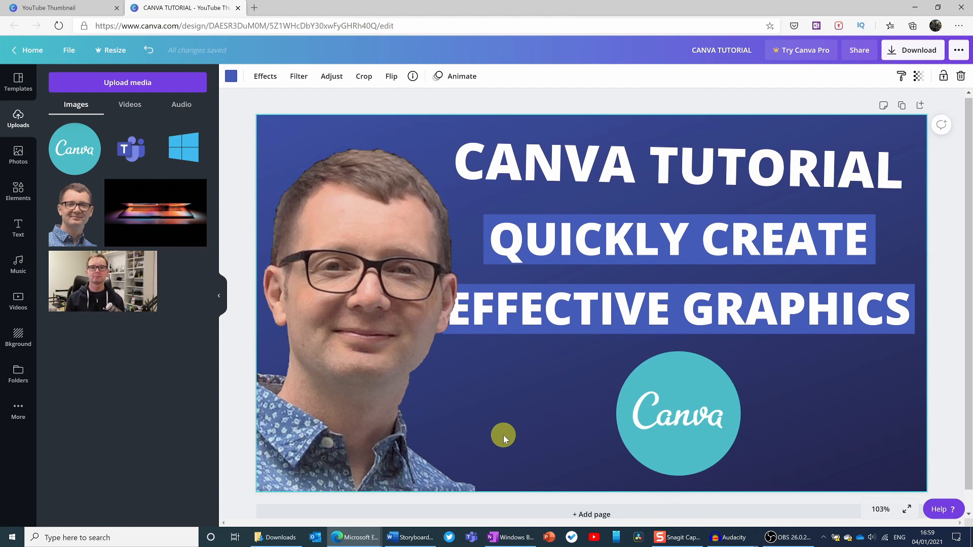
Try the Lift, Shadow and Neon text effects on EFFECTIVE GRAPHICS and reset its effect to None
left_click(699, 307)
double_click(634, 318)
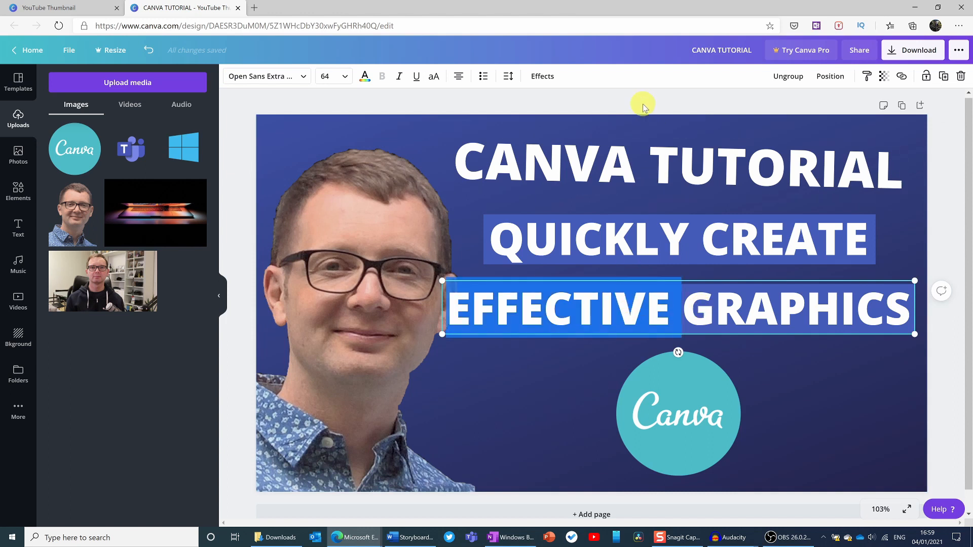
left_click(550, 79)
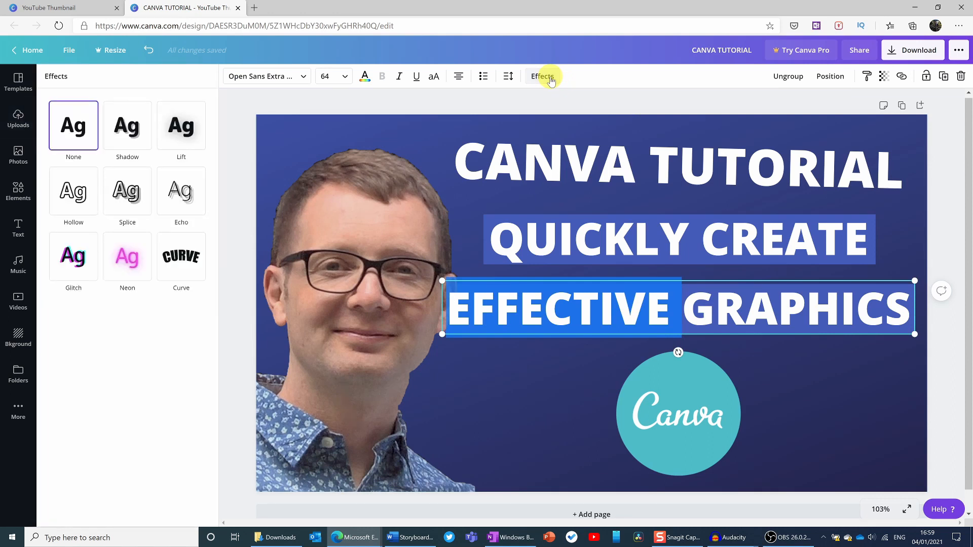
left_click(170, 130)
left_click(127, 131)
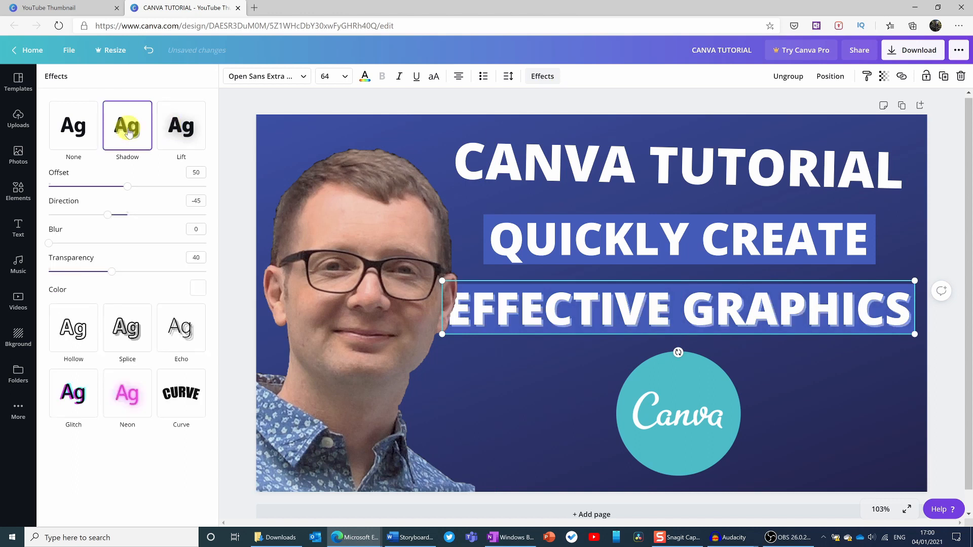
left_click(128, 408)
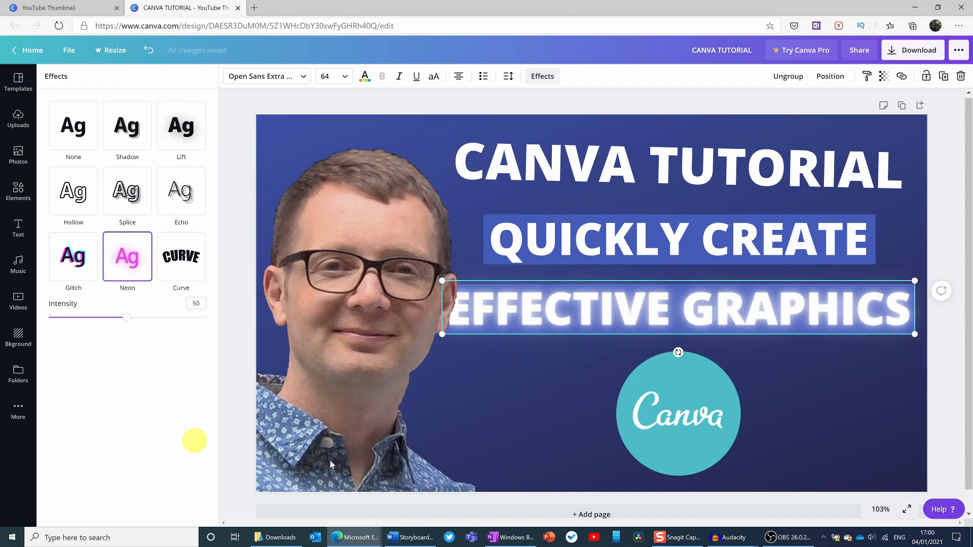
left_click(81, 126)
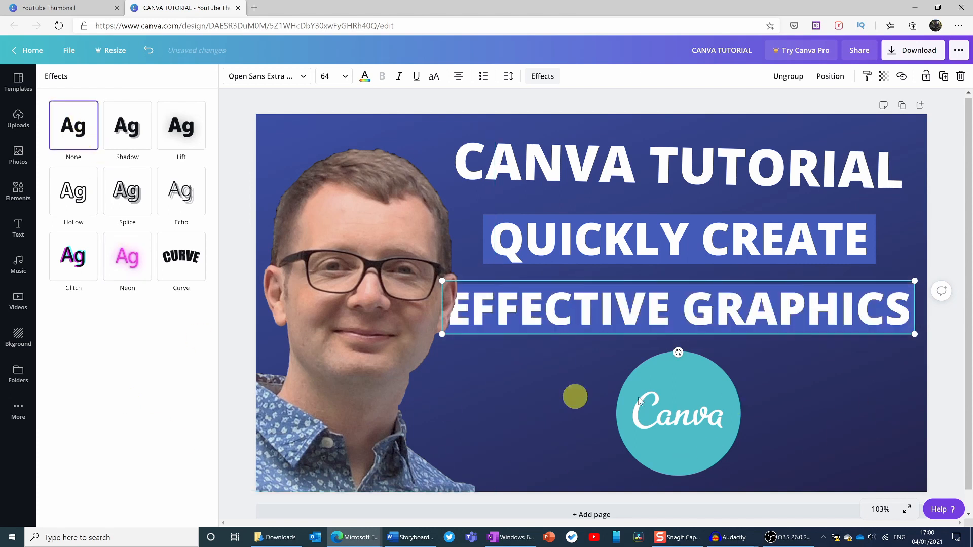
Delete the word GRAPHICS from the third heading and add it as a separate heading reading "GRAPHICS"
double_click(783, 304)
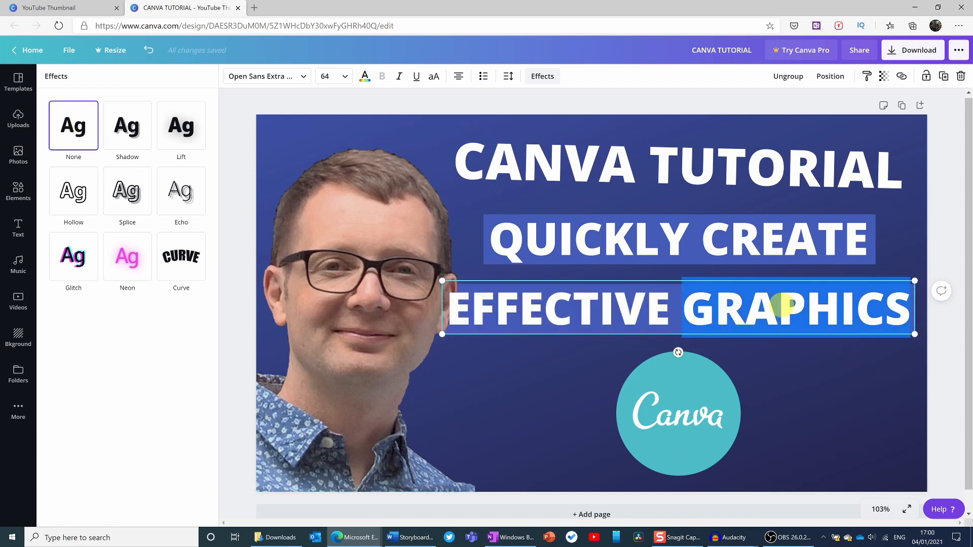
key("BackSpace")
key("BackSpace")
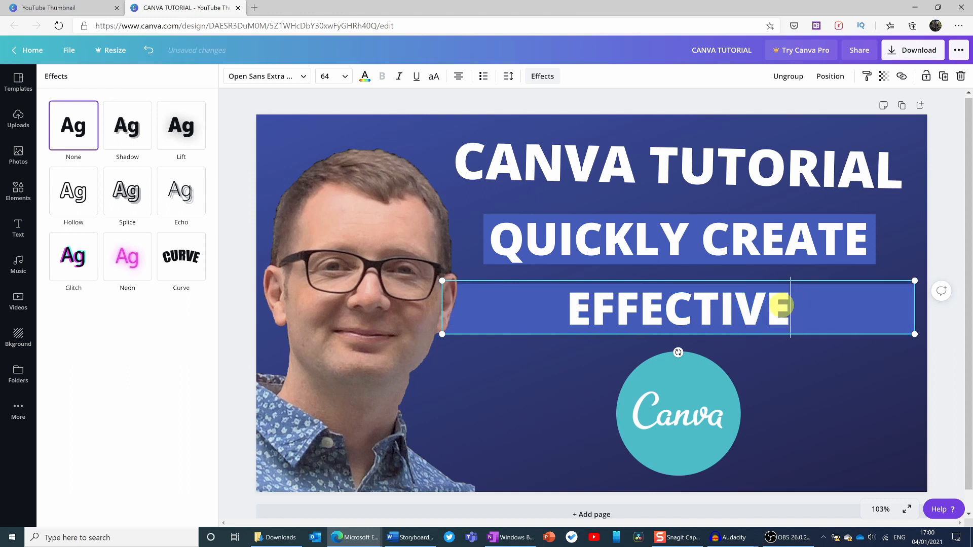
left_click(18, 230)
left_click(128, 130)
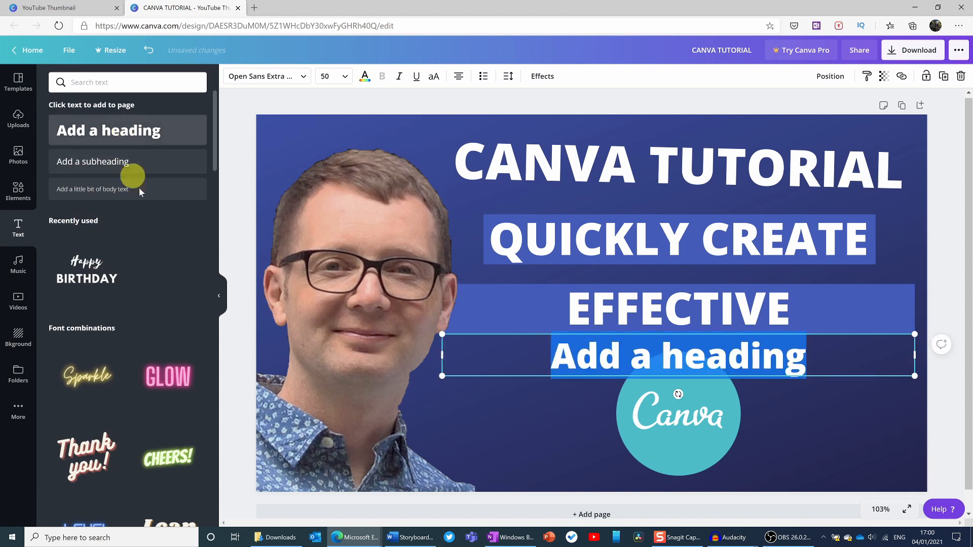
type("GRAPHICS")
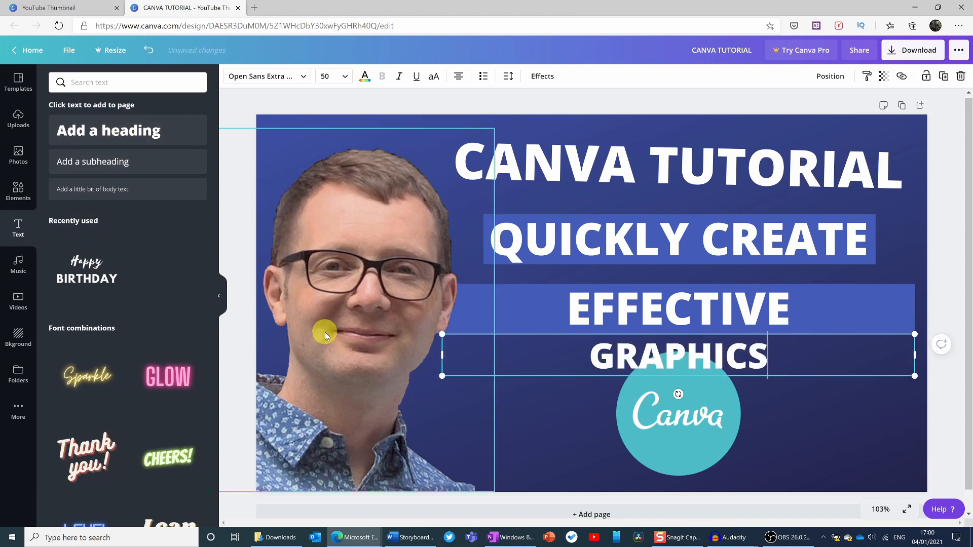
Set the GRAPHICS heading's font size to 64 and narrow its text box to fit the word
key("ctrl+a")
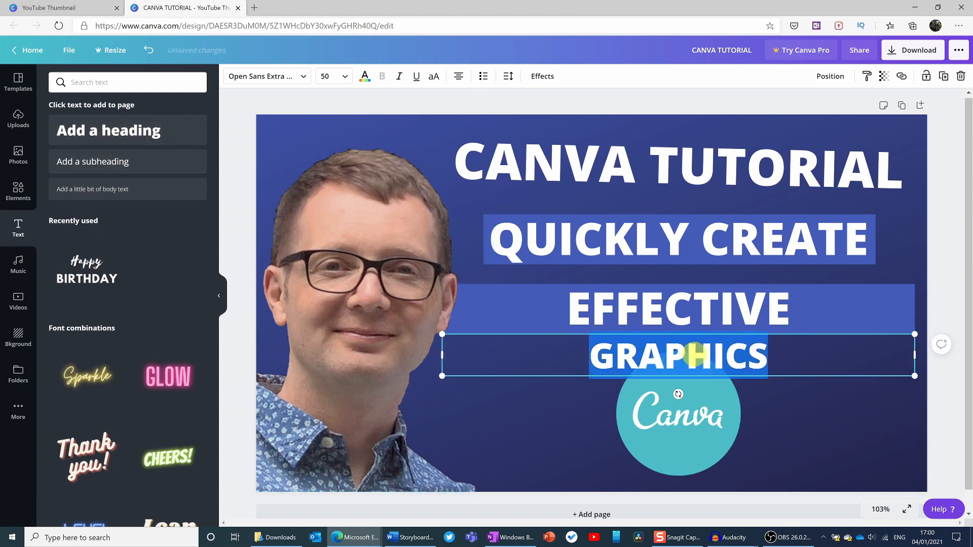
left_click(346, 77)
scroll(350, 218, "down", 5)
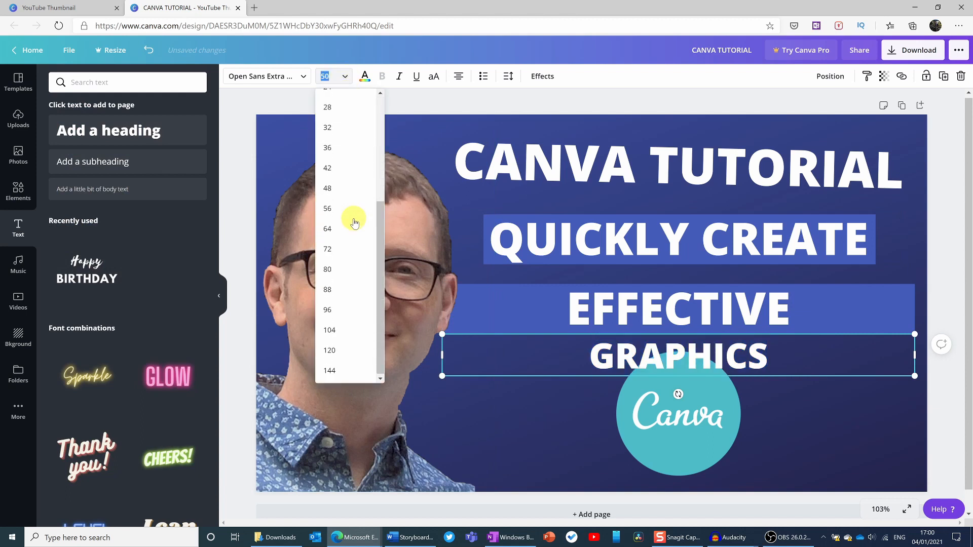
left_click(342, 226)
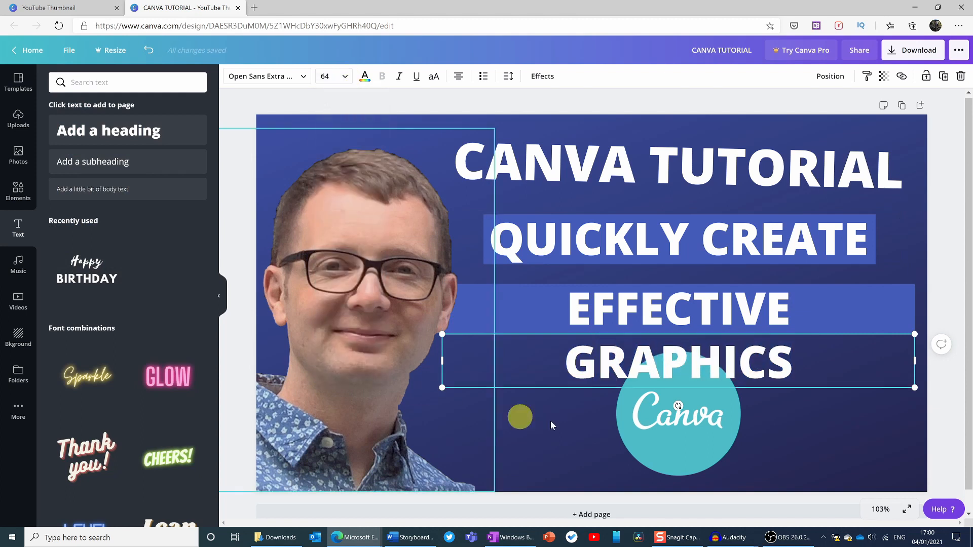
left_click_drag(441, 358, 676, 358)
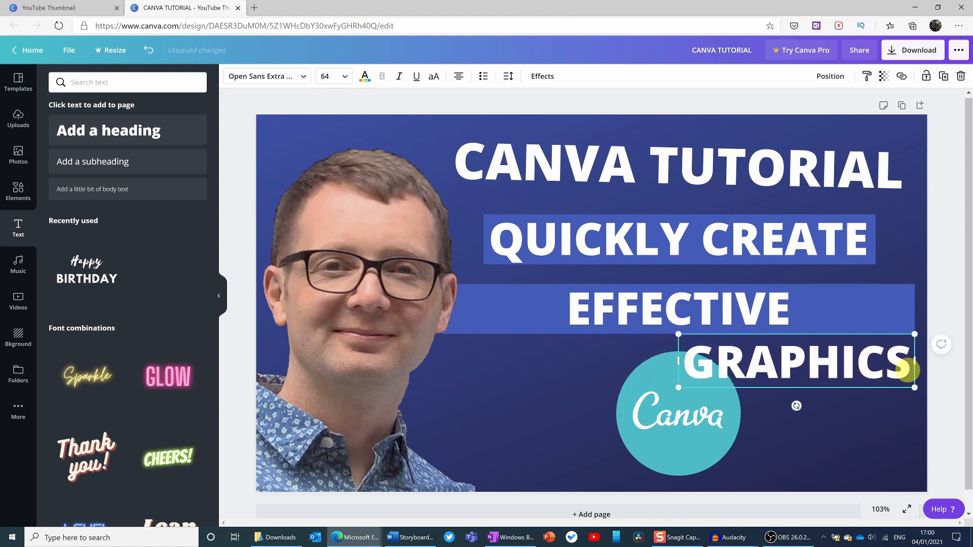
Ungroup EFFECTIVE from its bar, narrow its text box, and place EFFECTIVE and GRAPHICS side by side on the bar
left_click(751, 305)
right_click(849, 306)
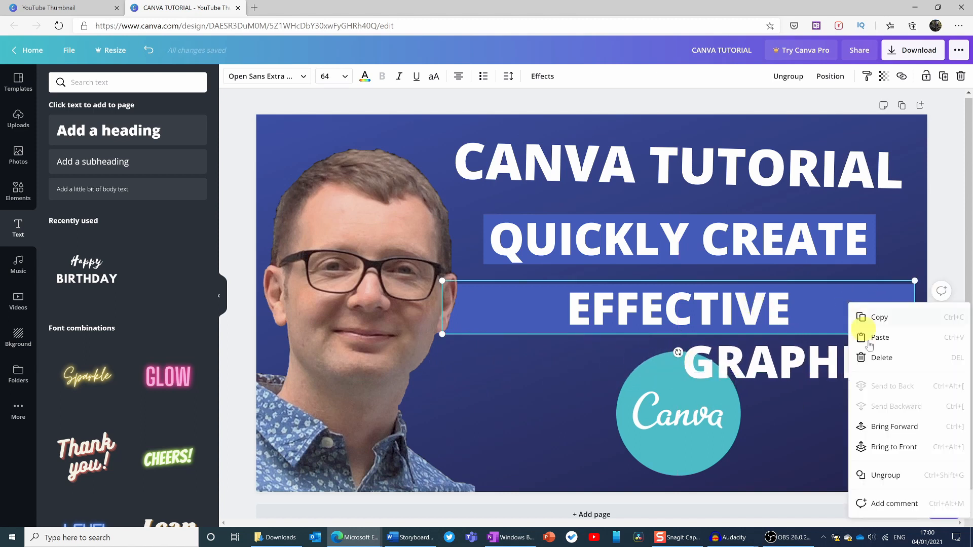
left_click(885, 474)
left_click(513, 420)
left_click(639, 326)
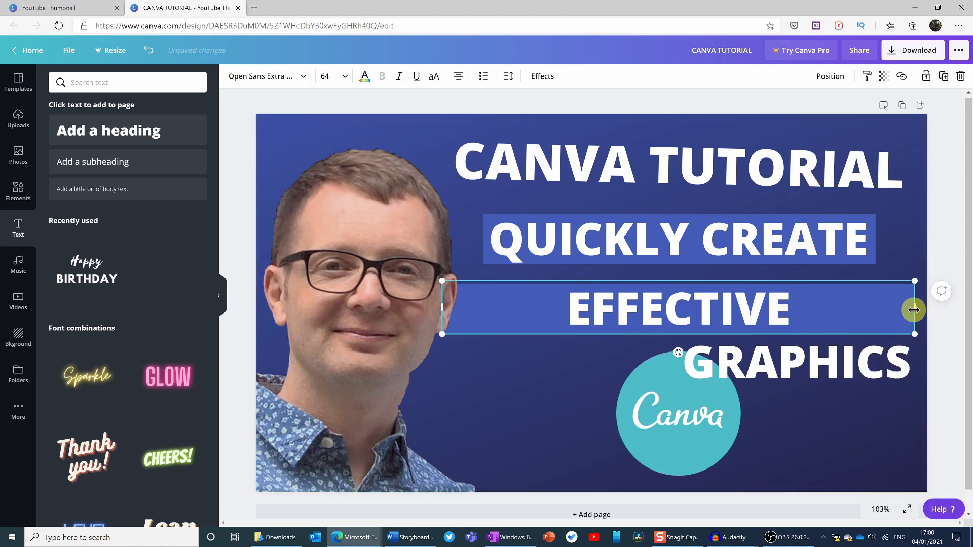
left_click_drag(914, 309, 876, 311)
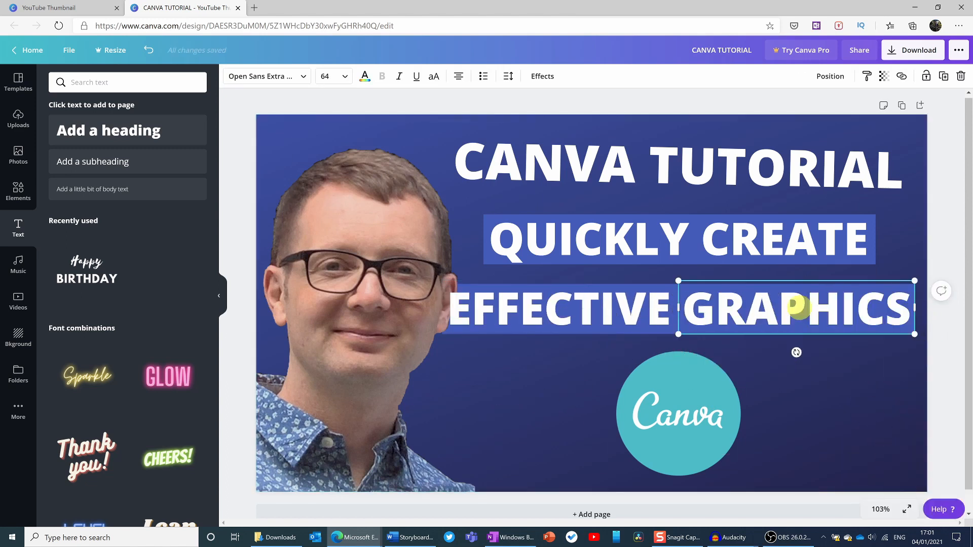
Apply the Neon text effect to the word EFFECTIVE
left_click(561, 312)
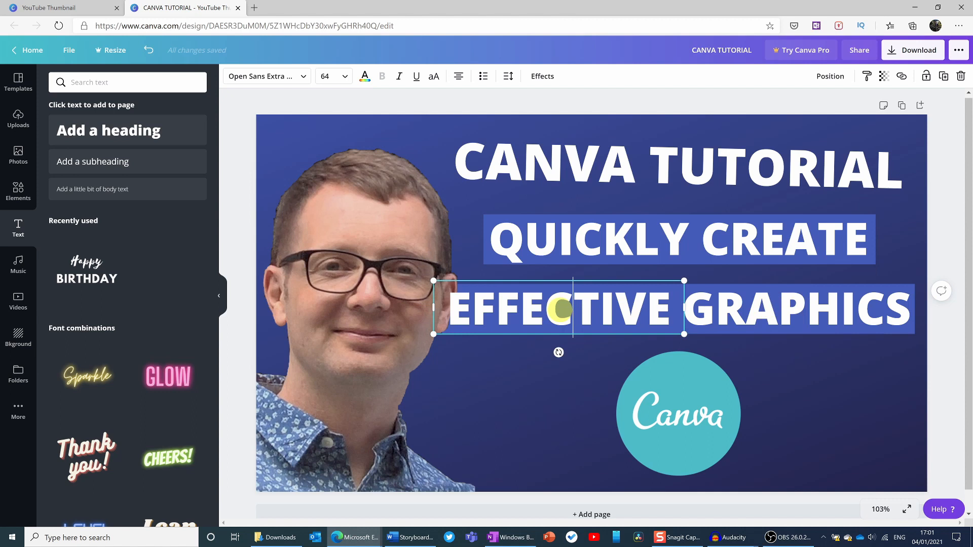
double_click(562, 312)
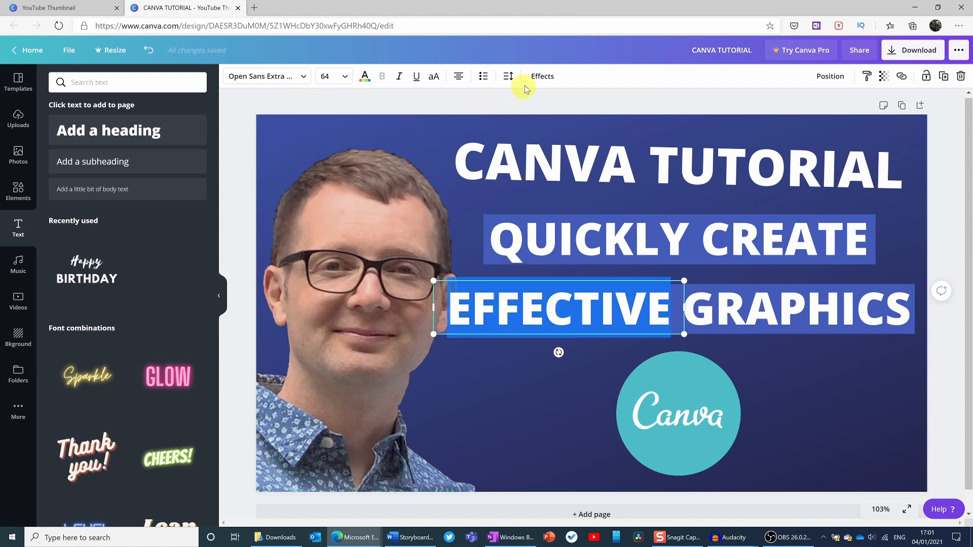
left_click(542, 76)
left_click(129, 264)
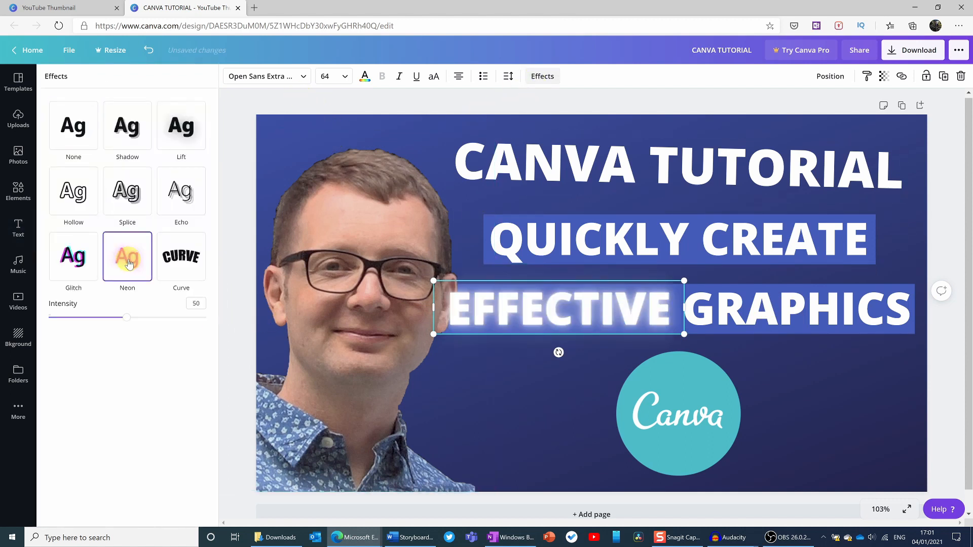
key("Escape")
left_click(608, 415)
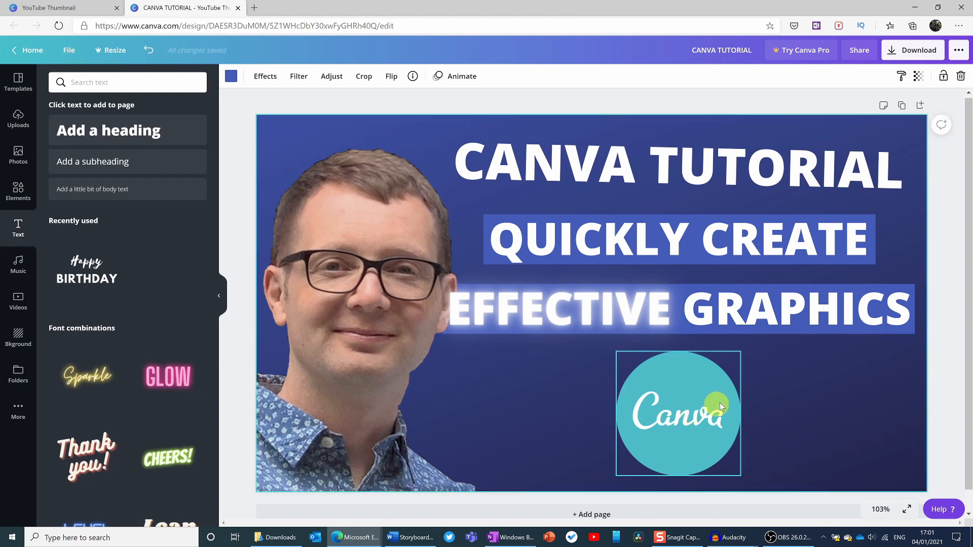
Nudge the GRAPHICS heading slightly left and down to line it up with EFFECTIVE
left_click(770, 307)
key("Left")
key("Left")
key("Left")
key("Left")
key("Left")
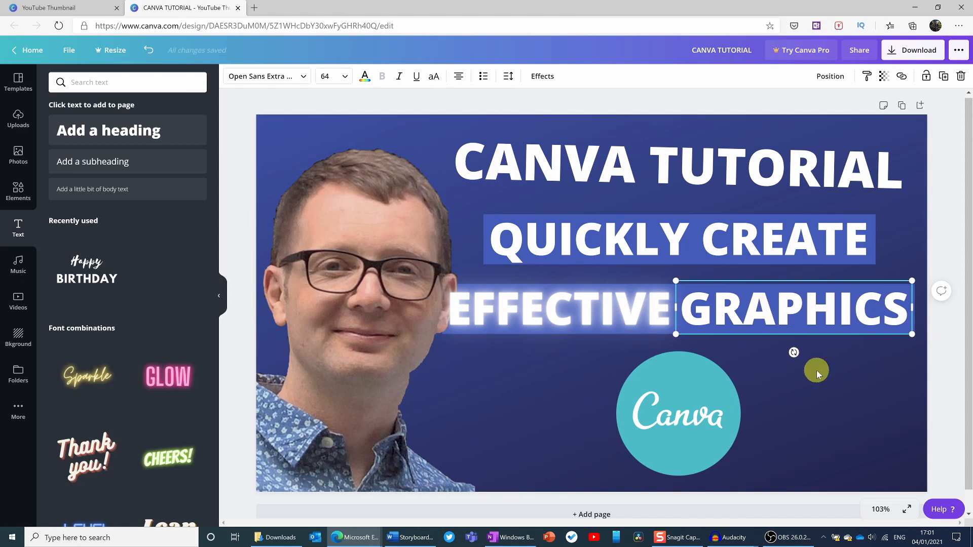
left_click(864, 378)
left_click(831, 321)
key("Down")
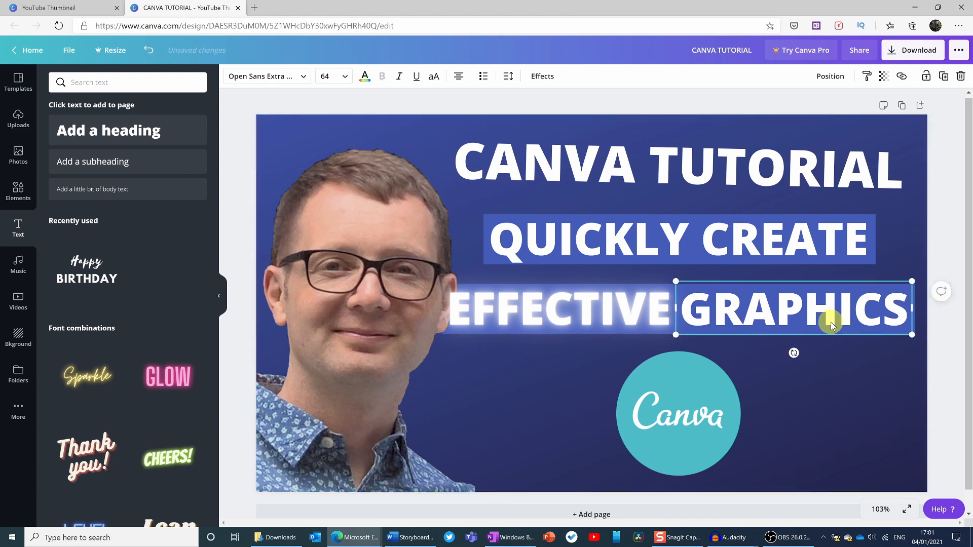
left_click(835, 371)
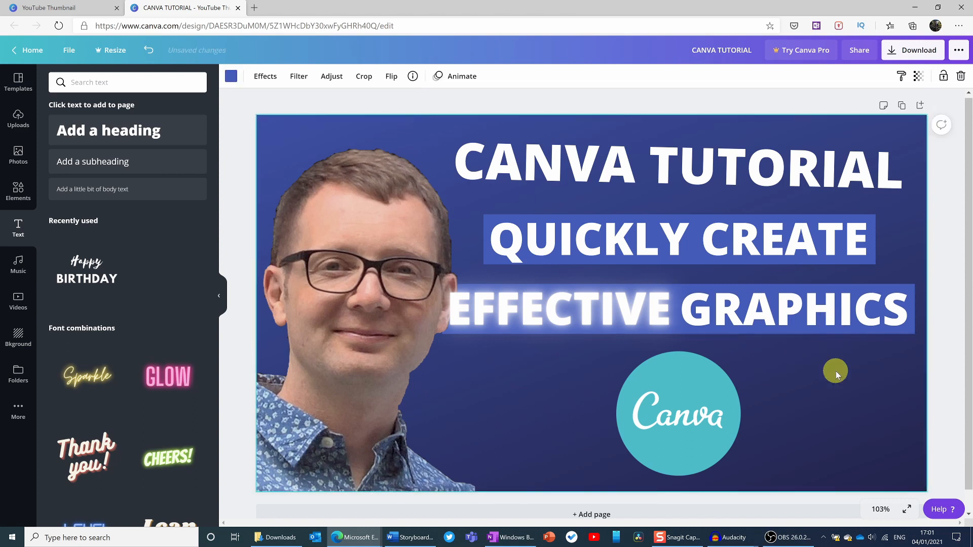
Nudge the portrait slightly to the left, away from the word EFFECTIVE
left_click(346, 281)
key("Left")
key("Left")
key("Left")
key("Left")
key("Left")
key("Left")
key("Left")
key("Left")
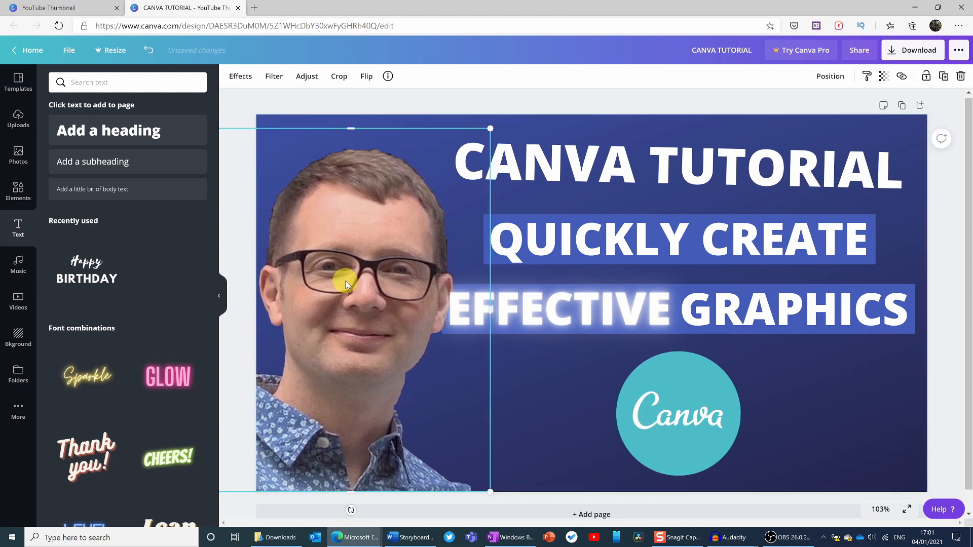
left_click(822, 382)
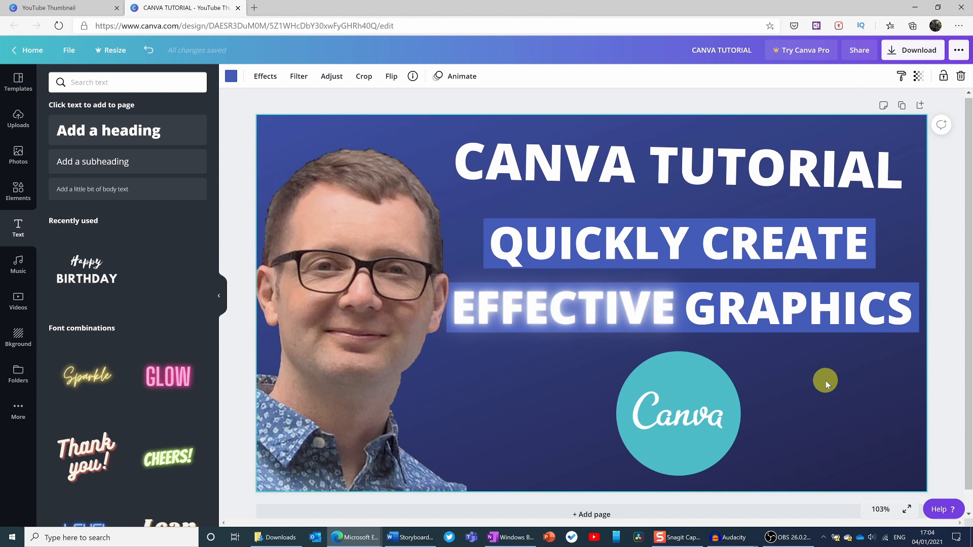
Search the elements library for "computer" and then for "design"
left_click(19, 192)
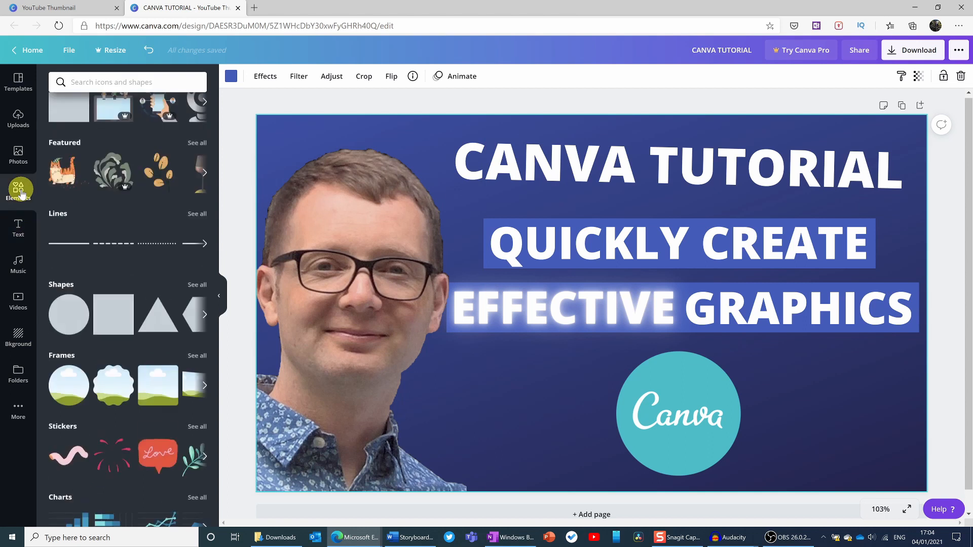
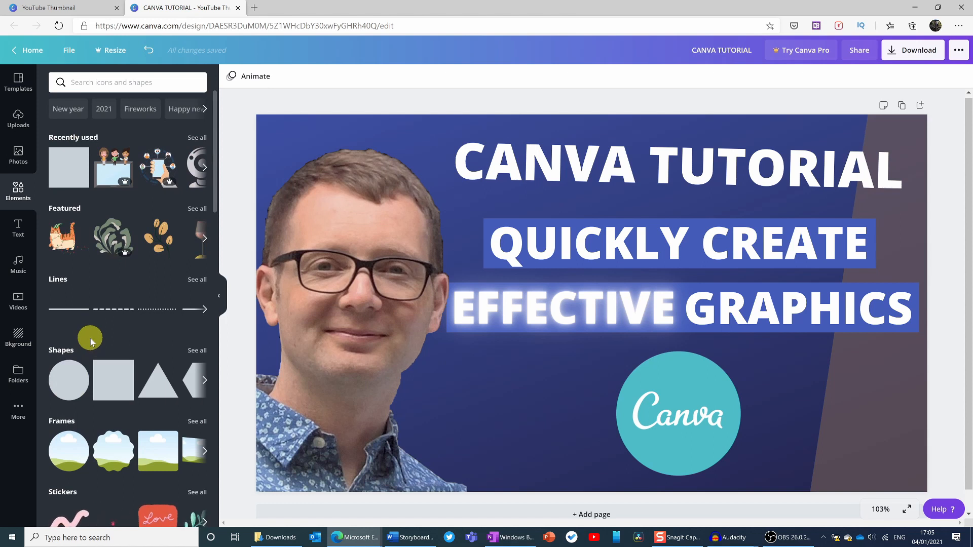
left_click(109, 83)
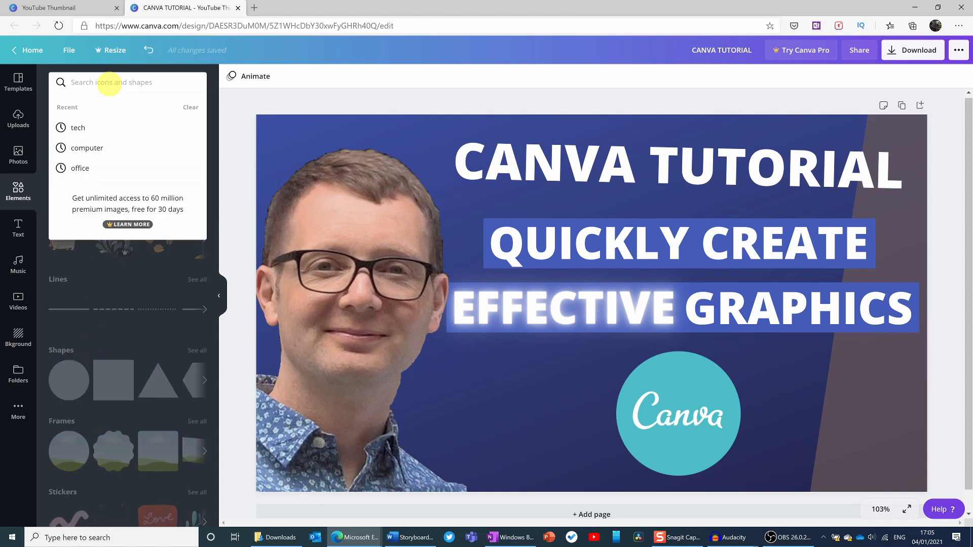
left_click(98, 148)
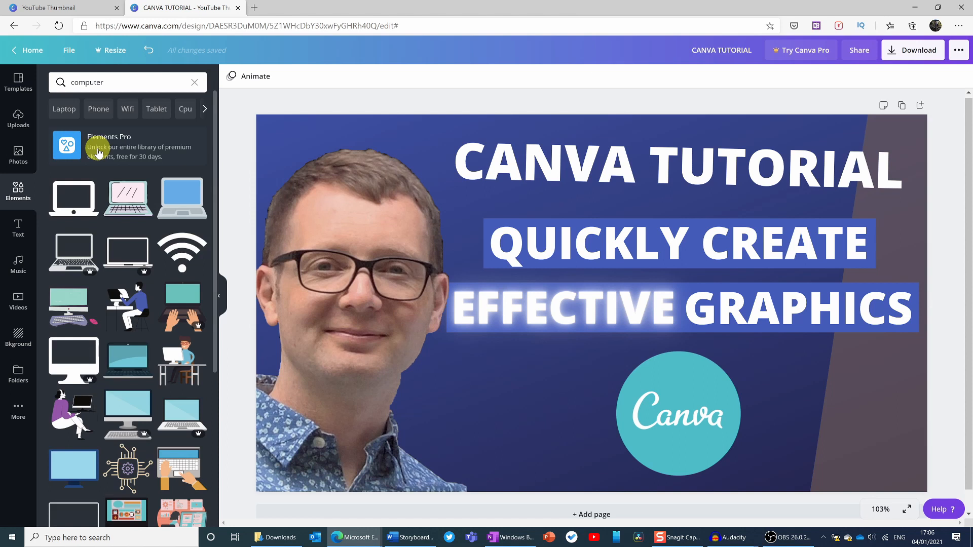
left_click(194, 82)
type("design")
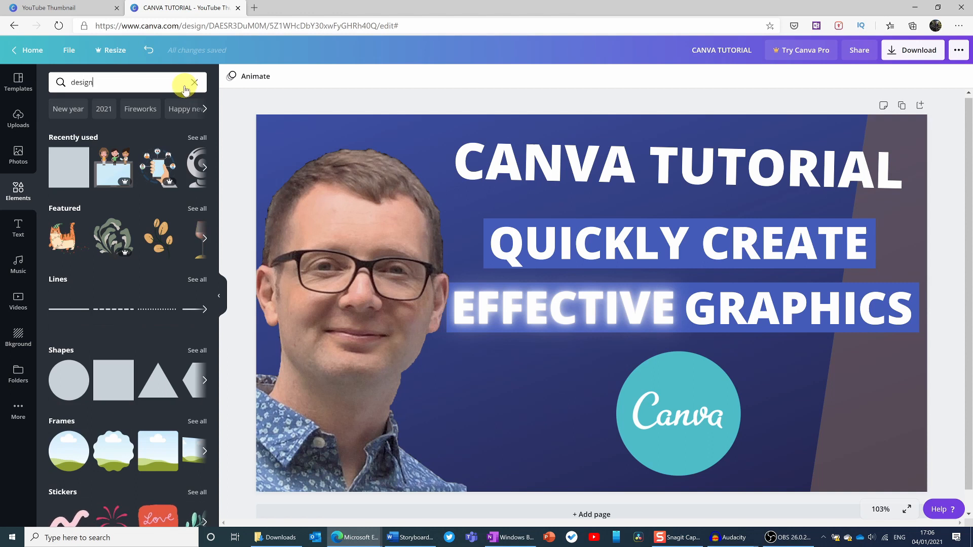
key("Return")
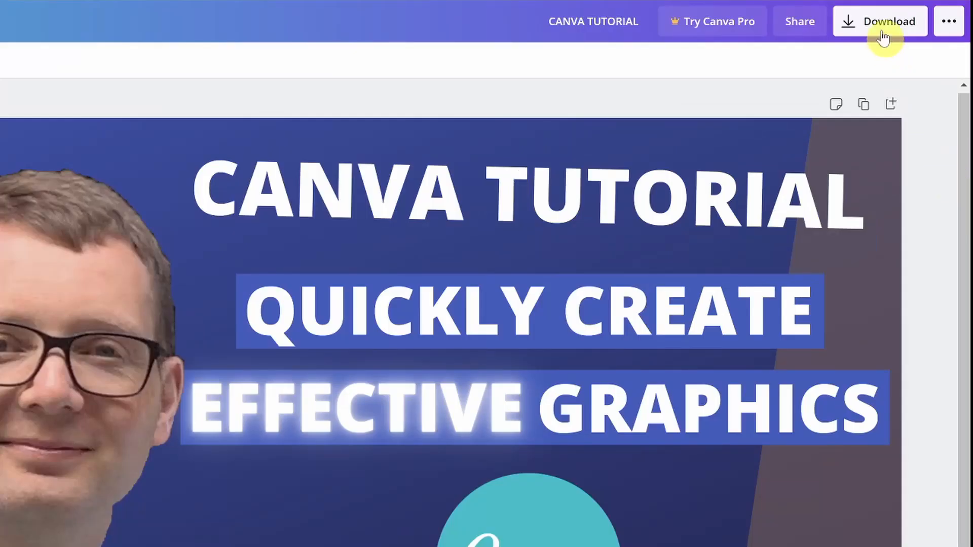
Download the design as a PNG and save it as "thumbnail" in the ep32 - Canva tutorial folder
left_click(912, 52)
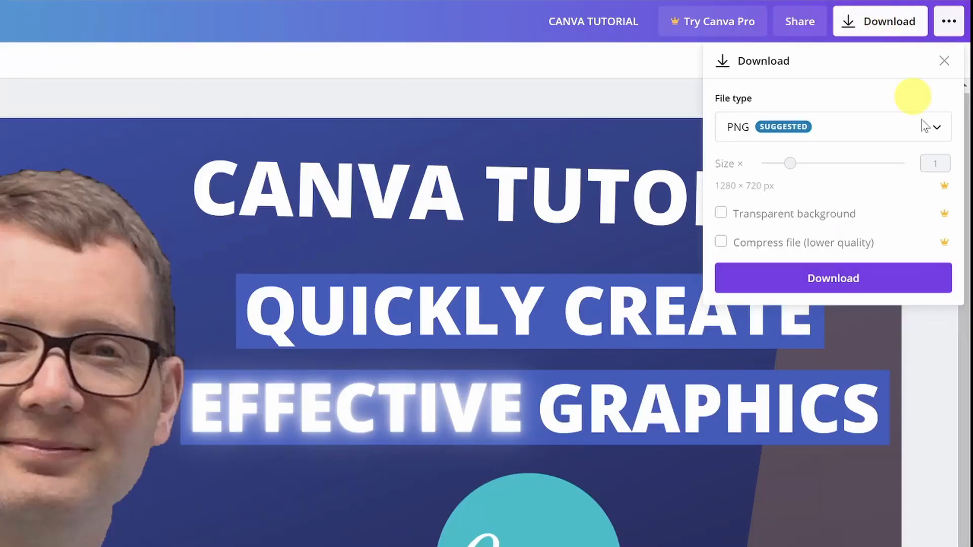
left_click(847, 132)
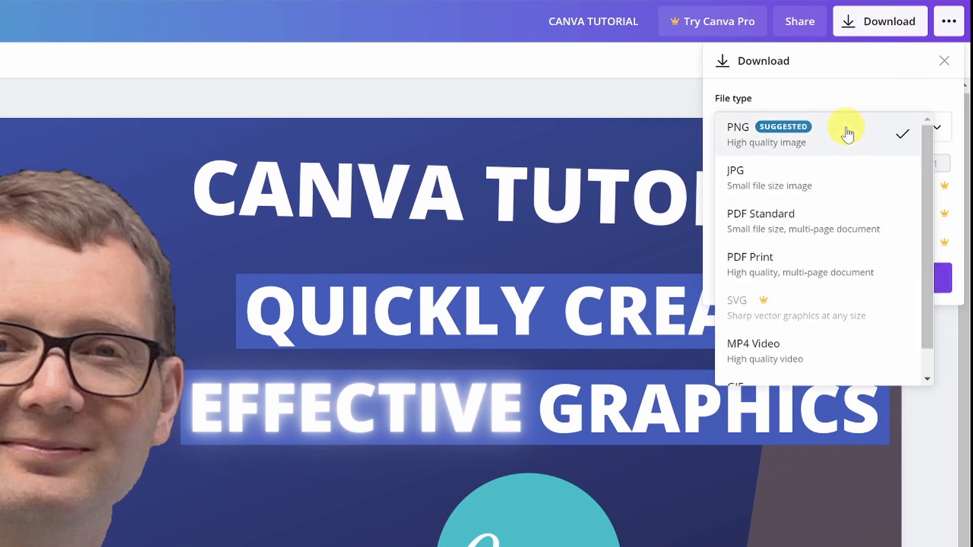
left_click(847, 133)
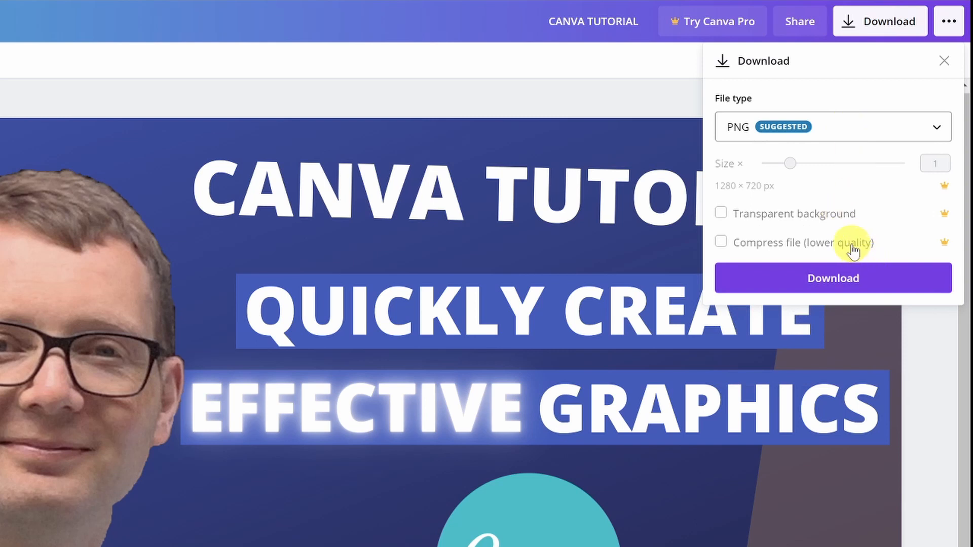
left_click(854, 288)
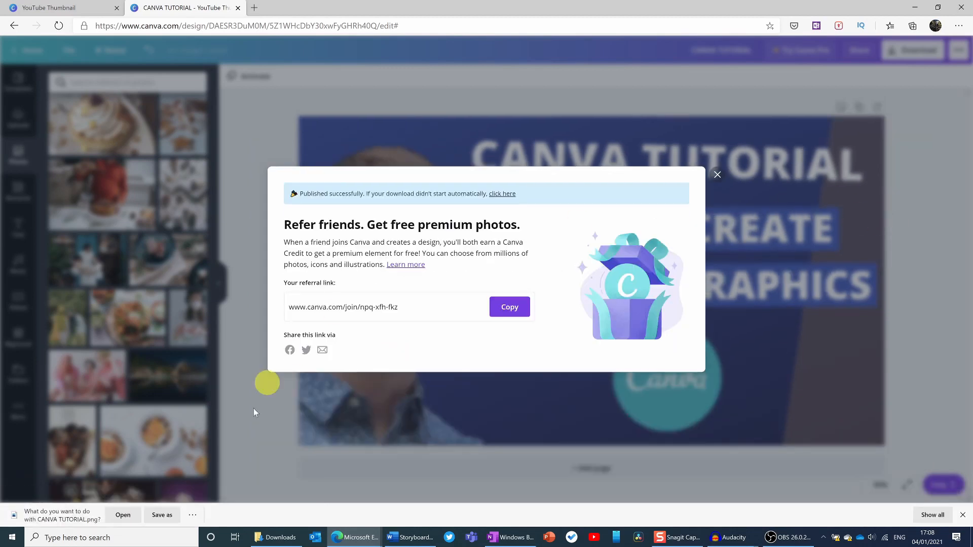
left_click(163, 515)
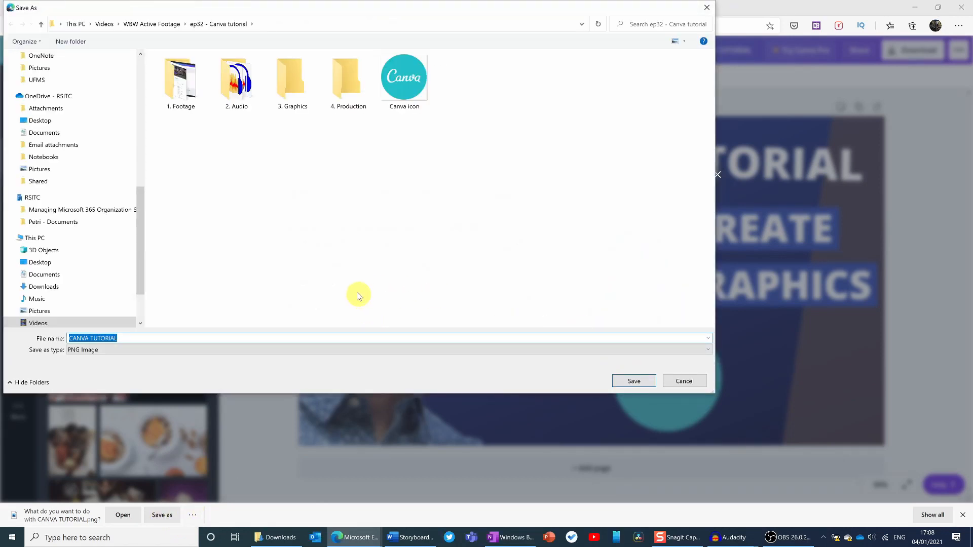
type("thumbnail")
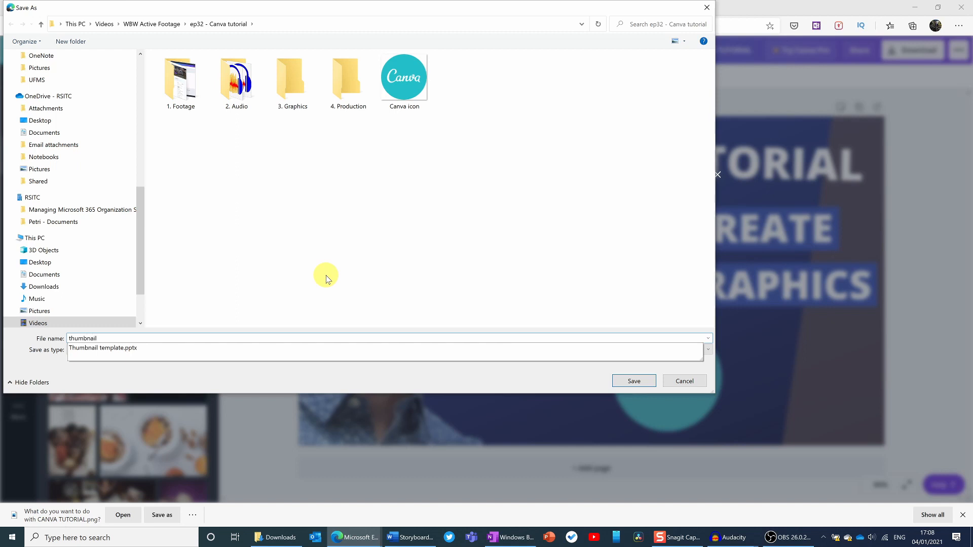
key("Return")
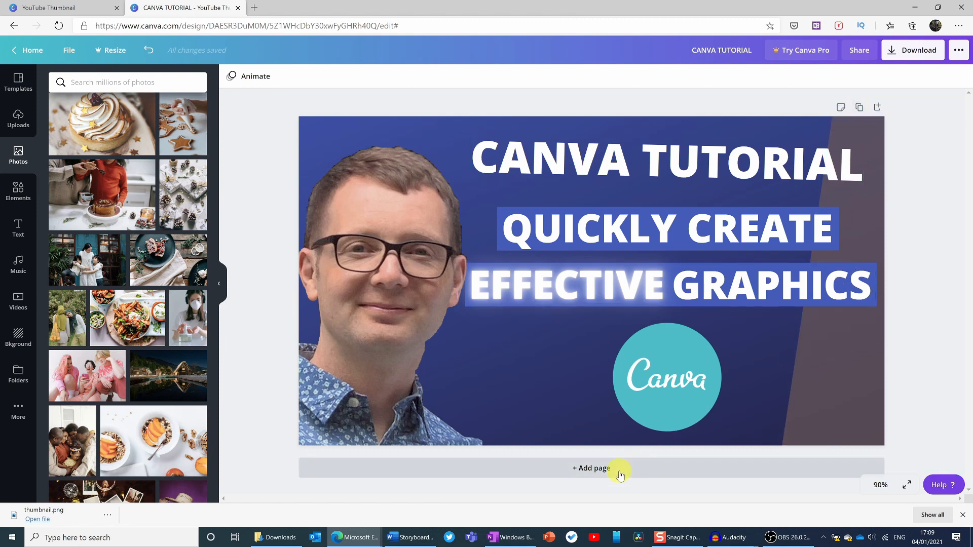
Browse the additional apps and integrations that can supply content for the design
left_click(18, 411)
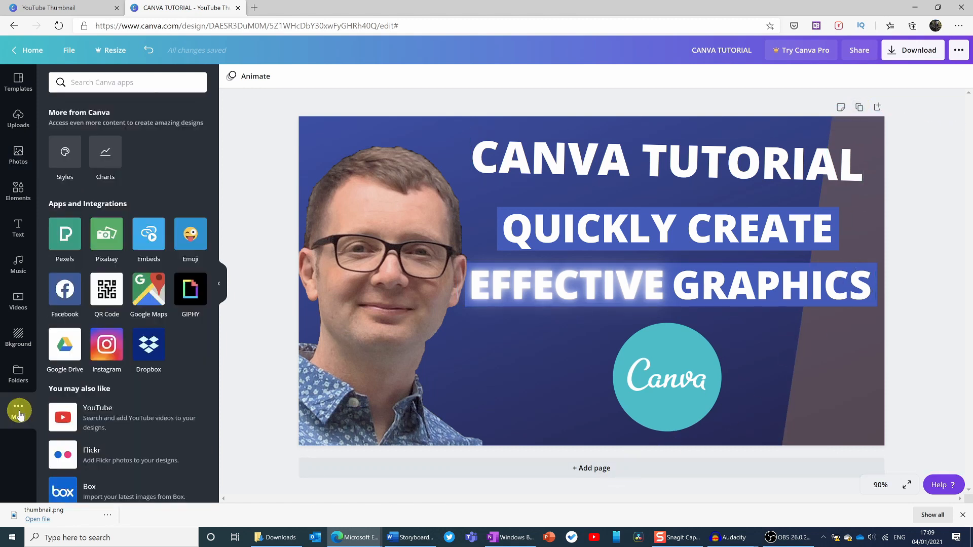
scroll(185, 294, "down", 5)
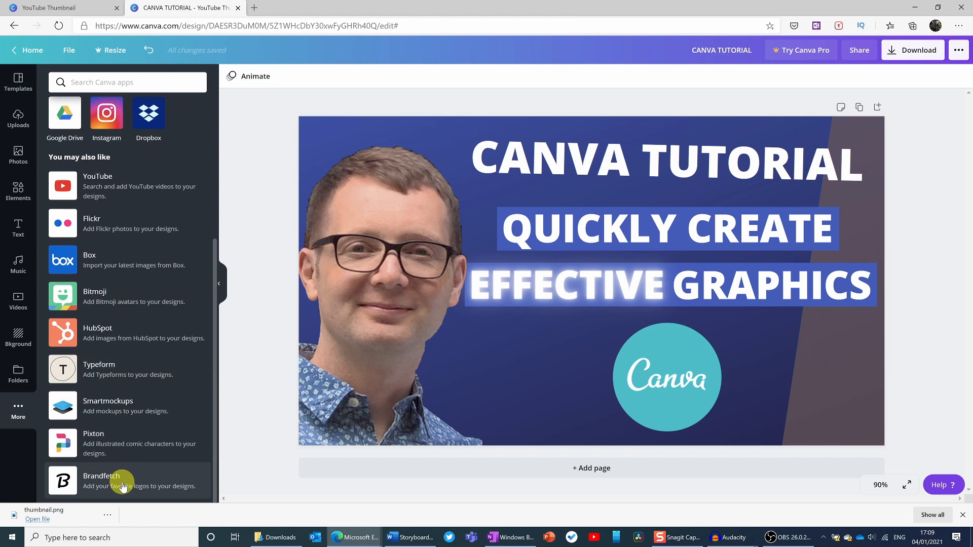
scroll(122, 485, "up", 1)
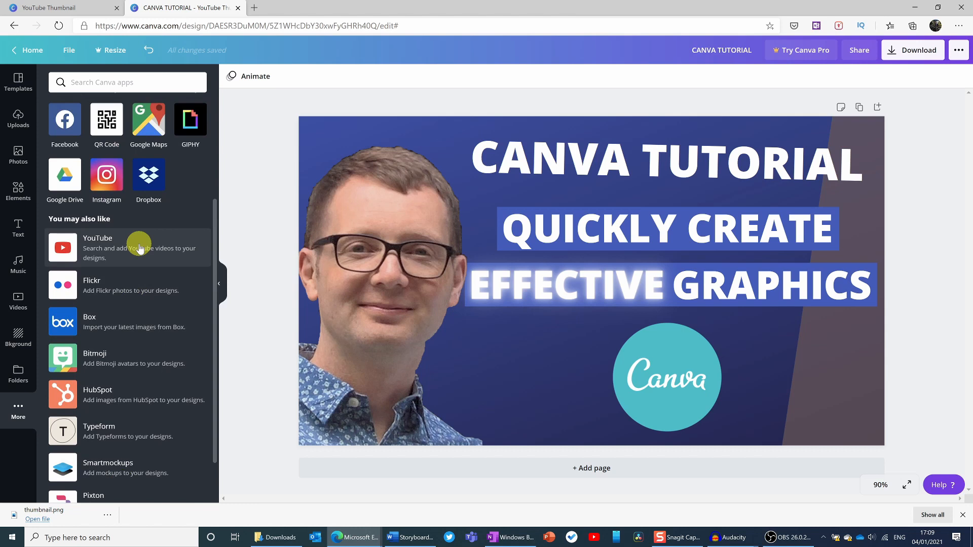
scroll(139, 247, "up", 3)
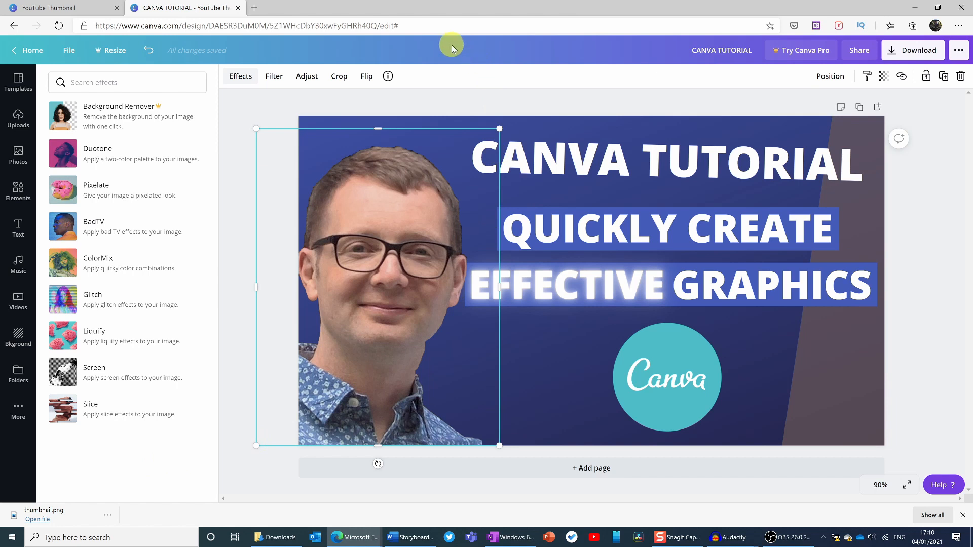
Examine the filters and image adjustment options available for the portrait
left_click(274, 77)
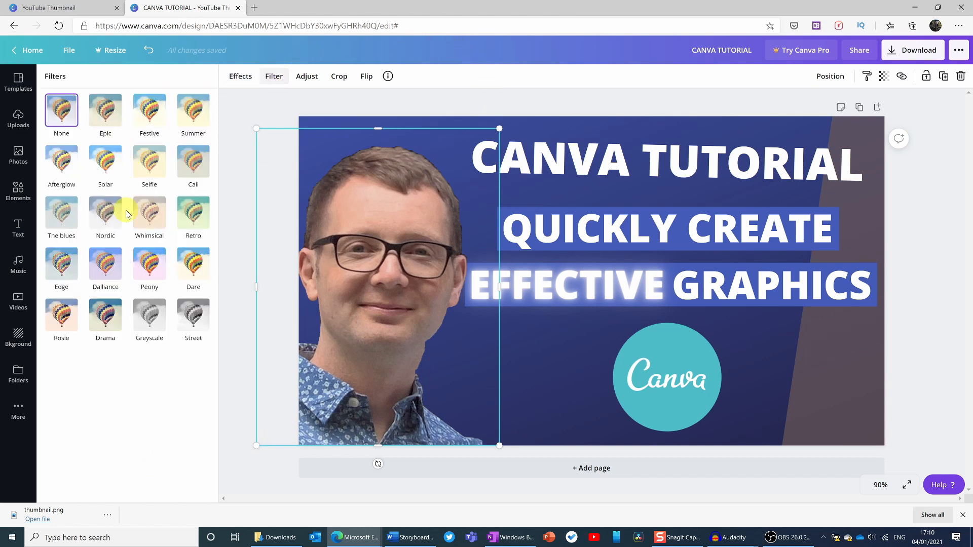
left_click(306, 77)
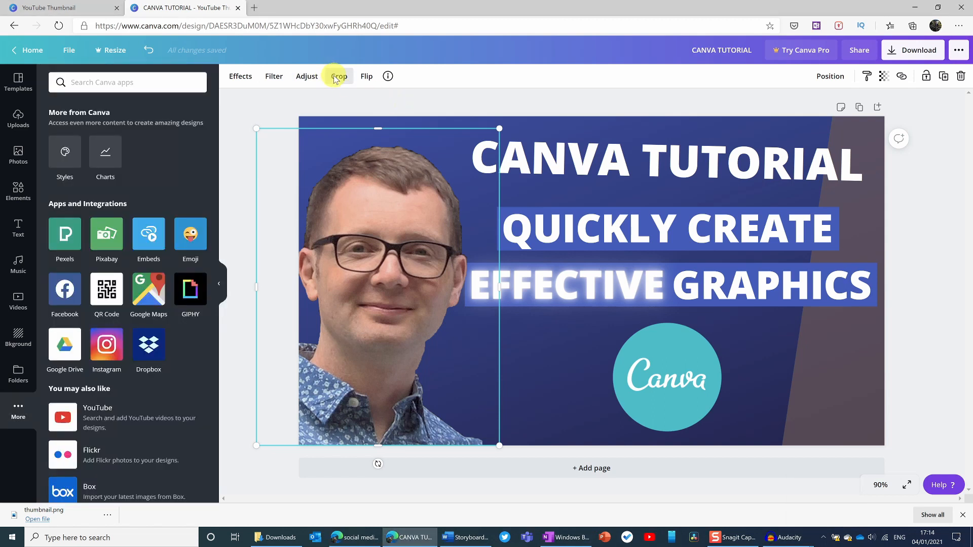
Examine the crop mode and the horizontal and vertical flip options for the portrait without changing it
left_click(337, 76)
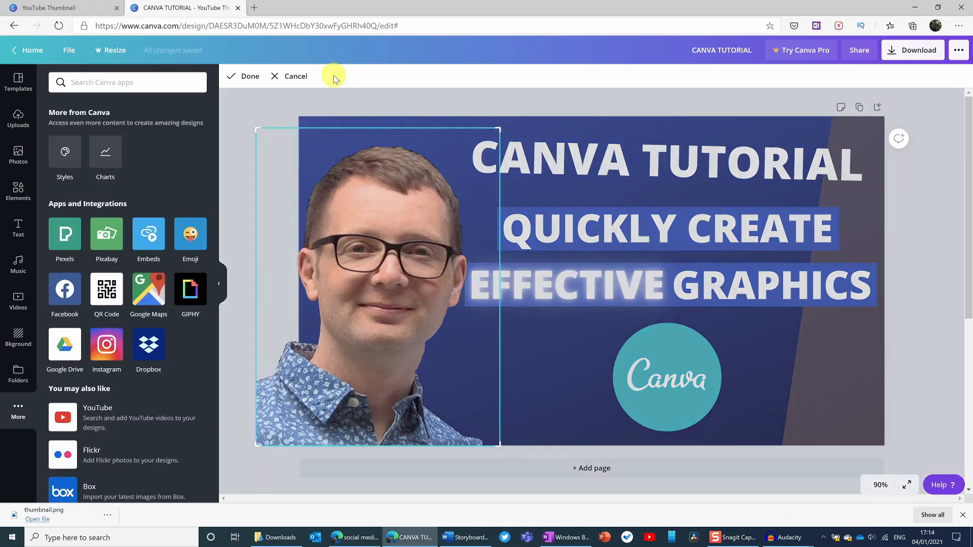
left_click(291, 76)
left_click(365, 77)
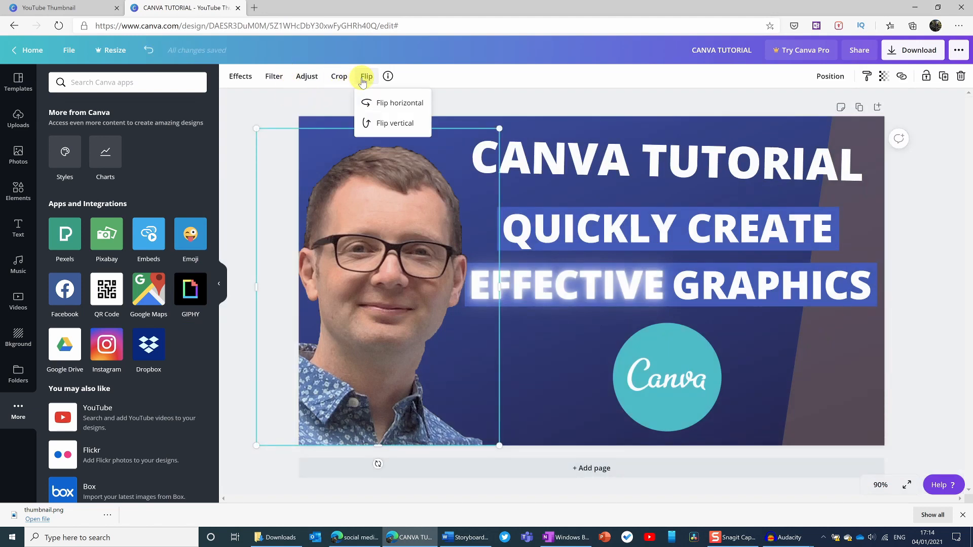
left_click(505, 115)
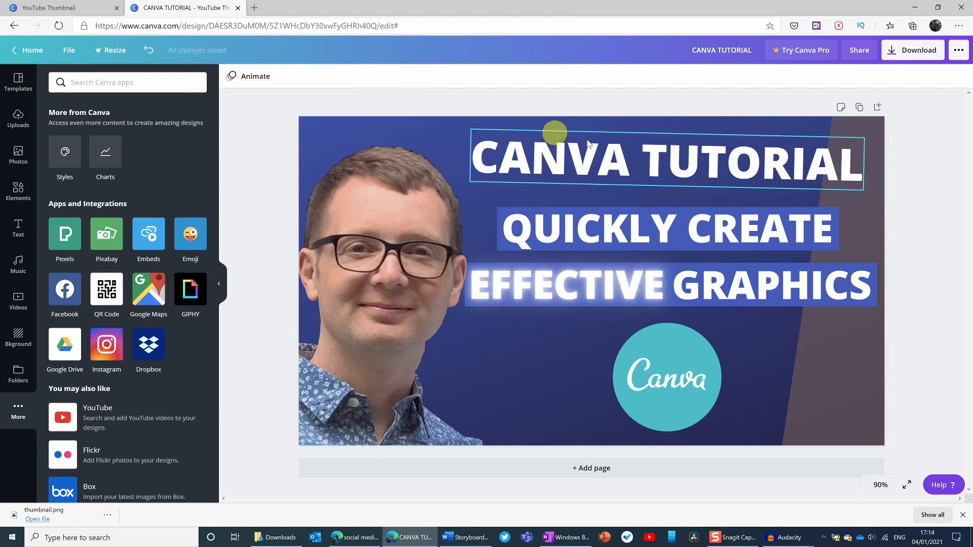
Leave the thumbnail editor for the Canva home page and open the overview of all saved designs
left_click(800, 50)
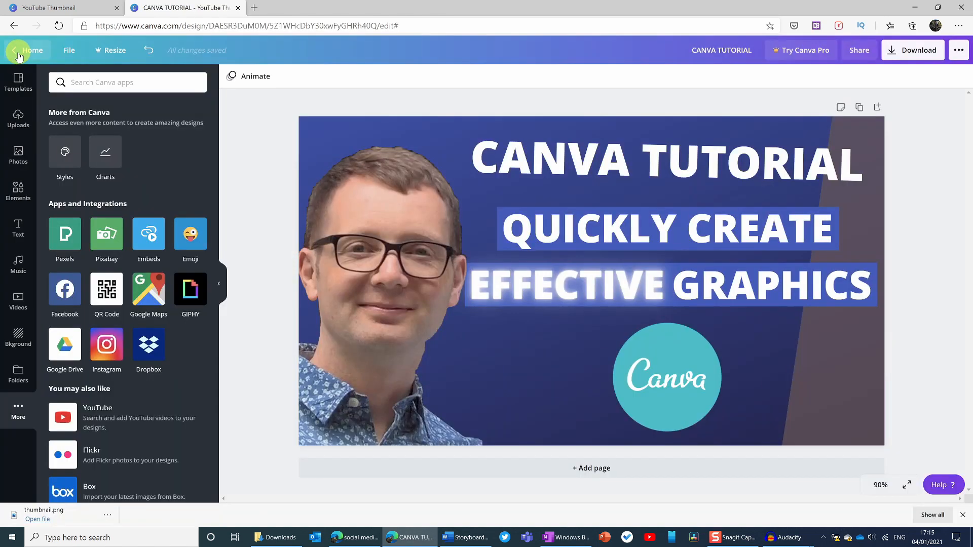
left_click(21, 53)
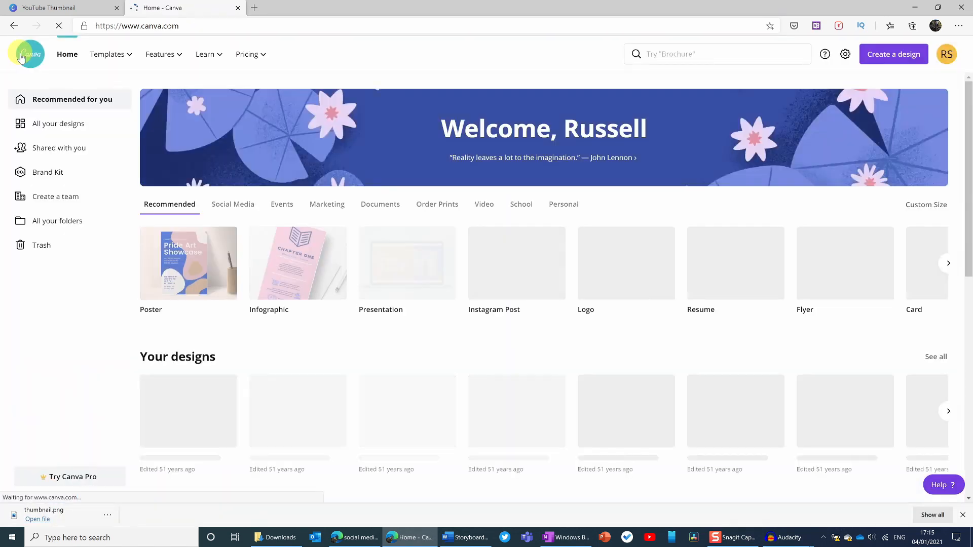
left_click(27, 128)
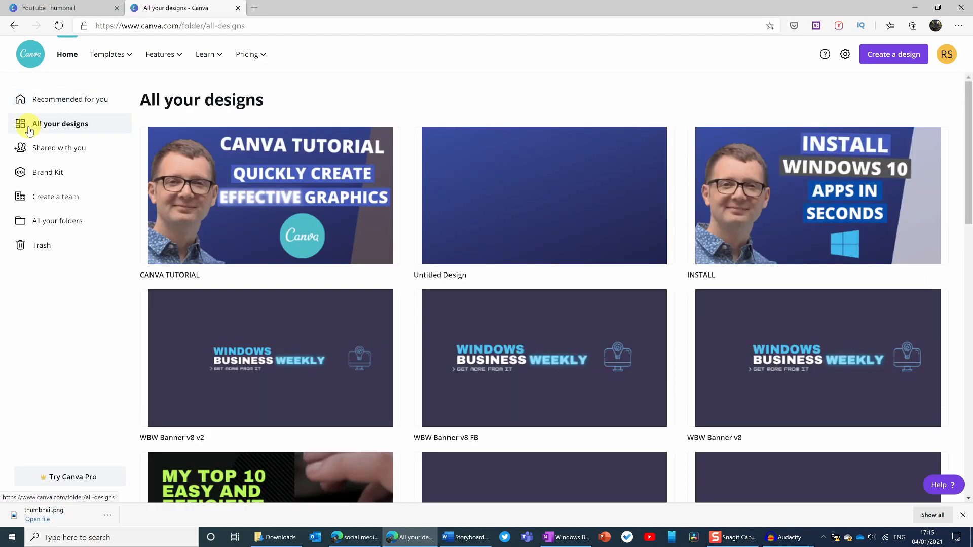